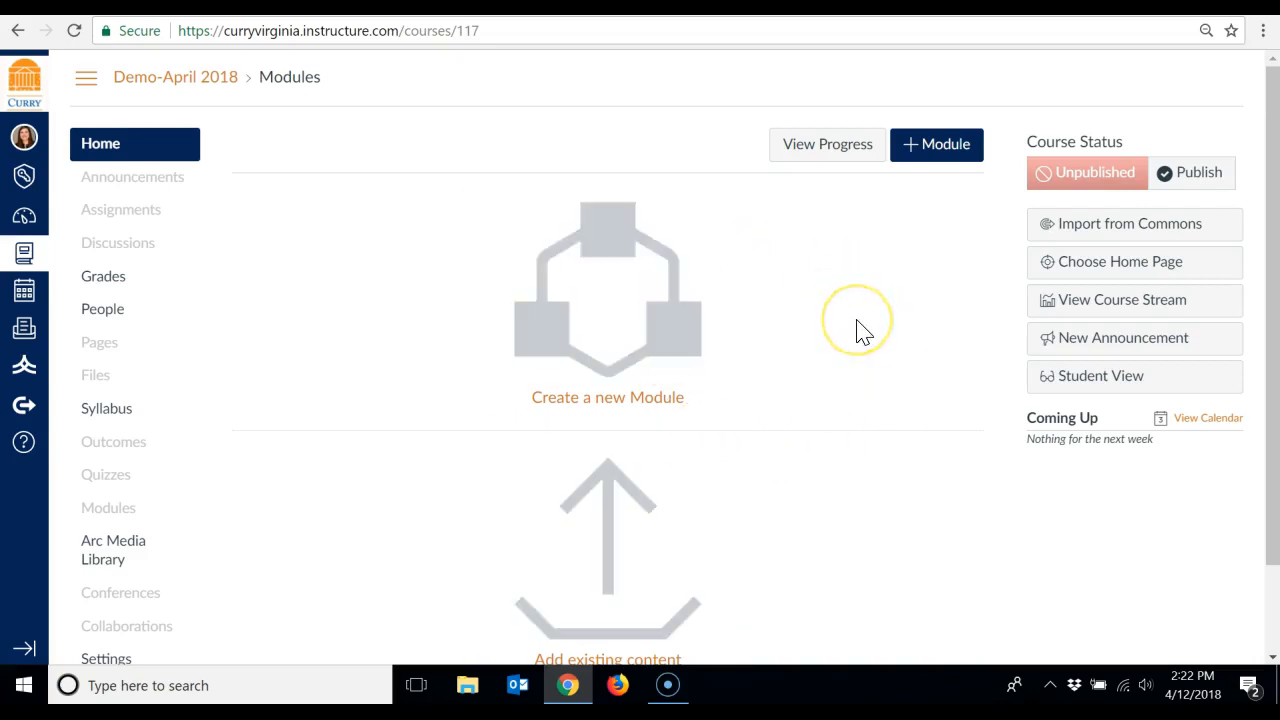
Create a new course module named "Demo Module"
left_click(927, 152)
left_click(704, 266)
type("Demo Modu")
left_click(830, 512)
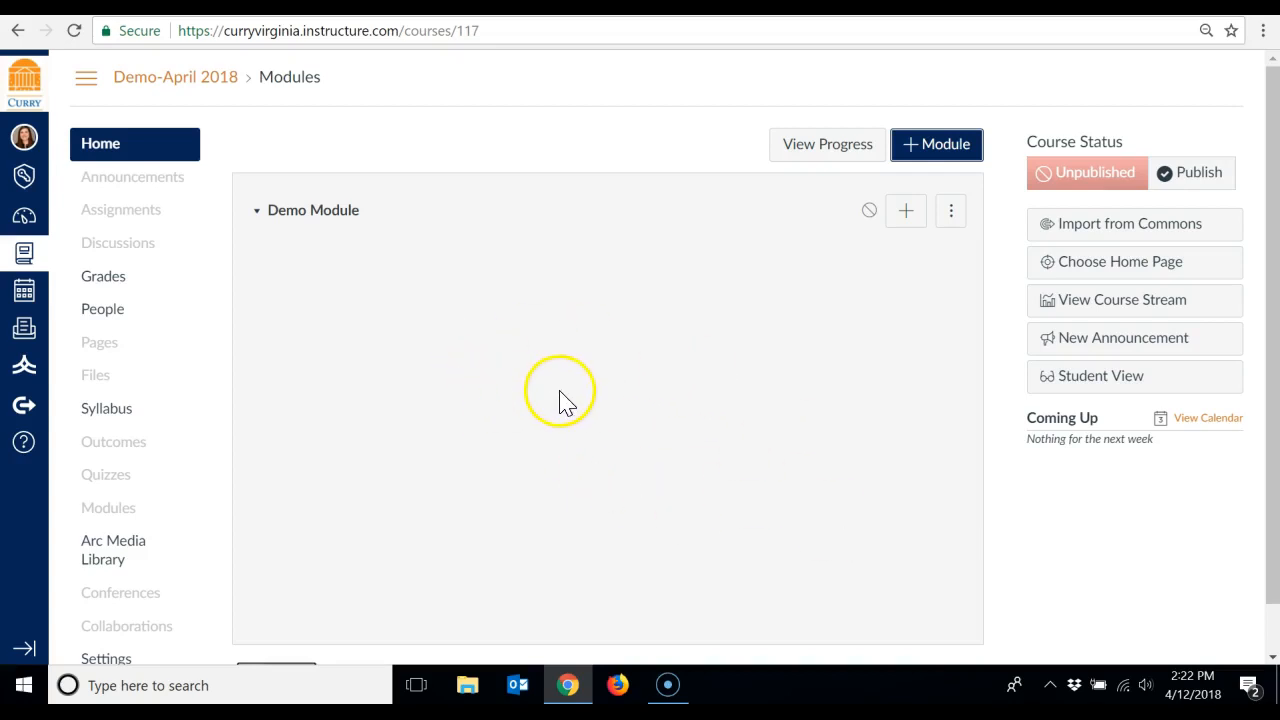
Add a new assignment named "Demo Assignment" to Demo Module without indentation
left_click(910, 215)
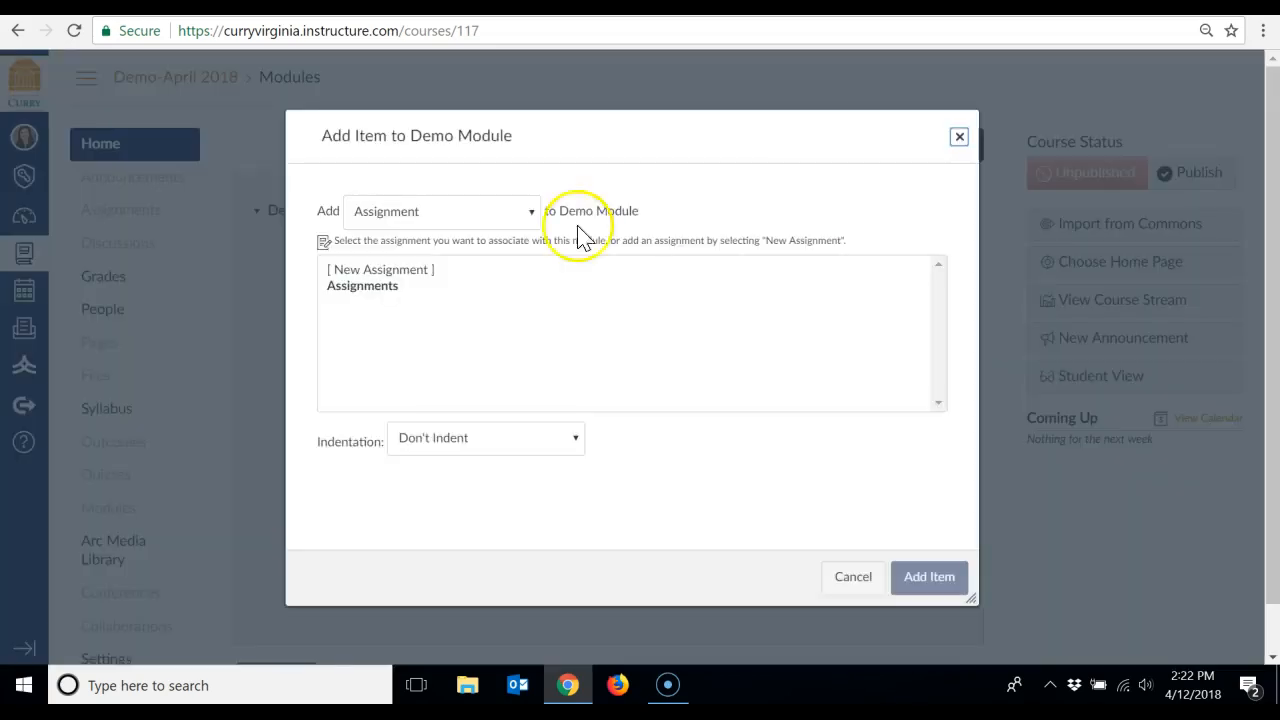
left_click(533, 212)
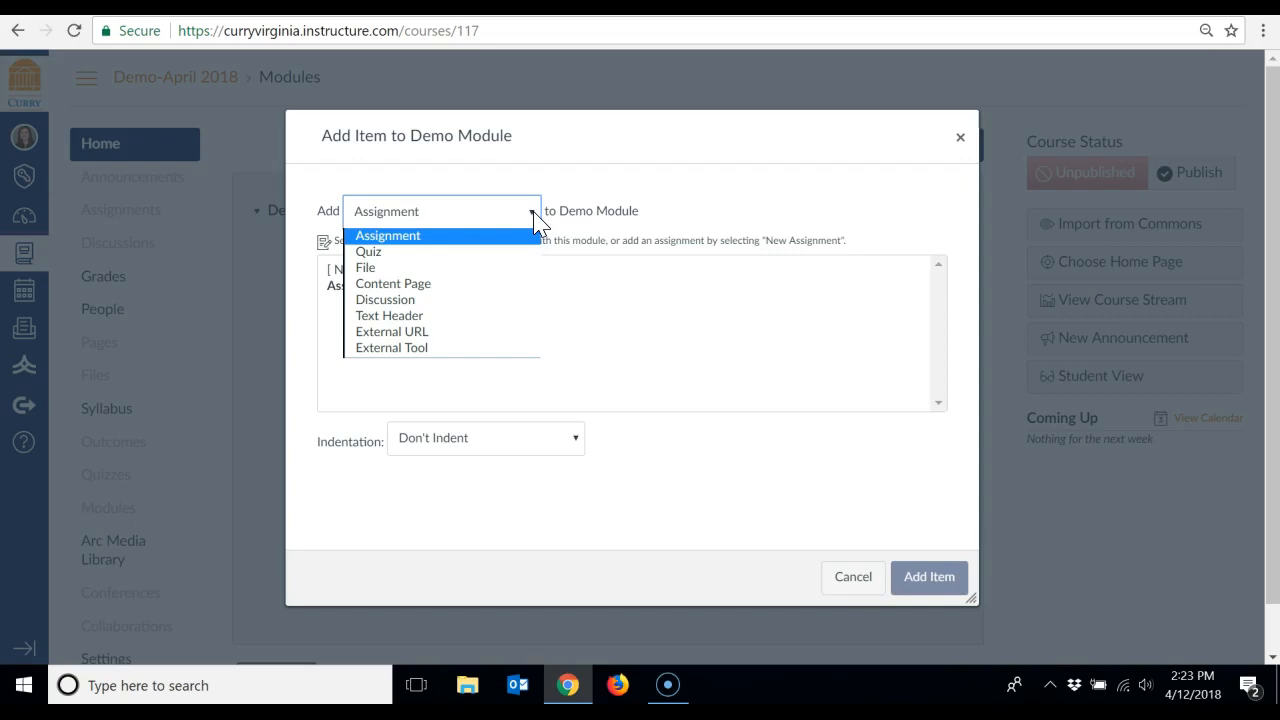
left_click(487, 236)
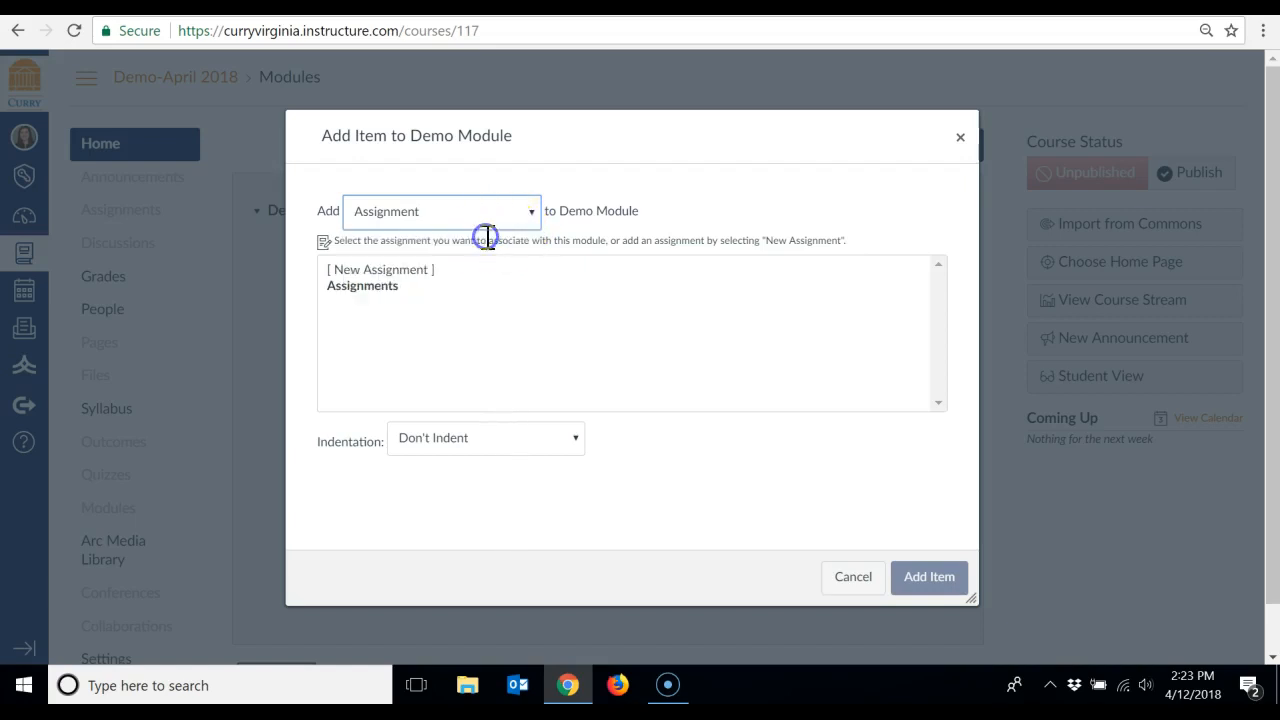
left_click(409, 271)
left_click(517, 442)
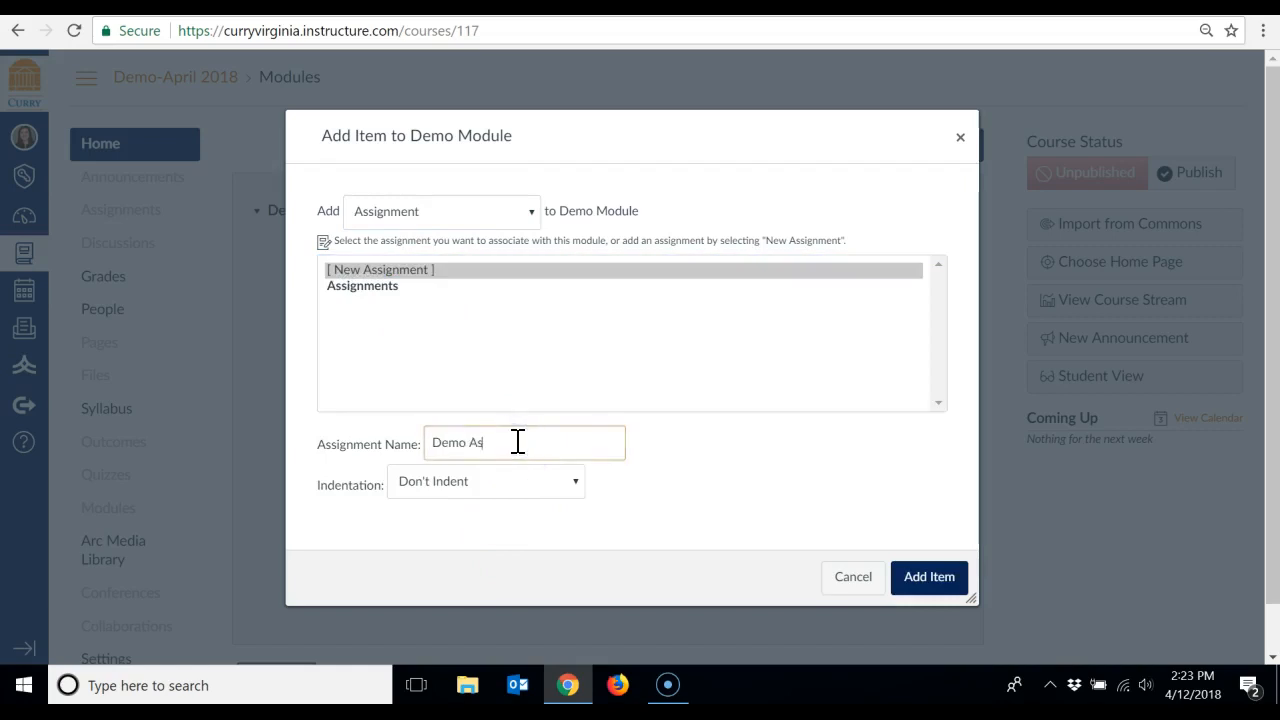
left_click(931, 579)
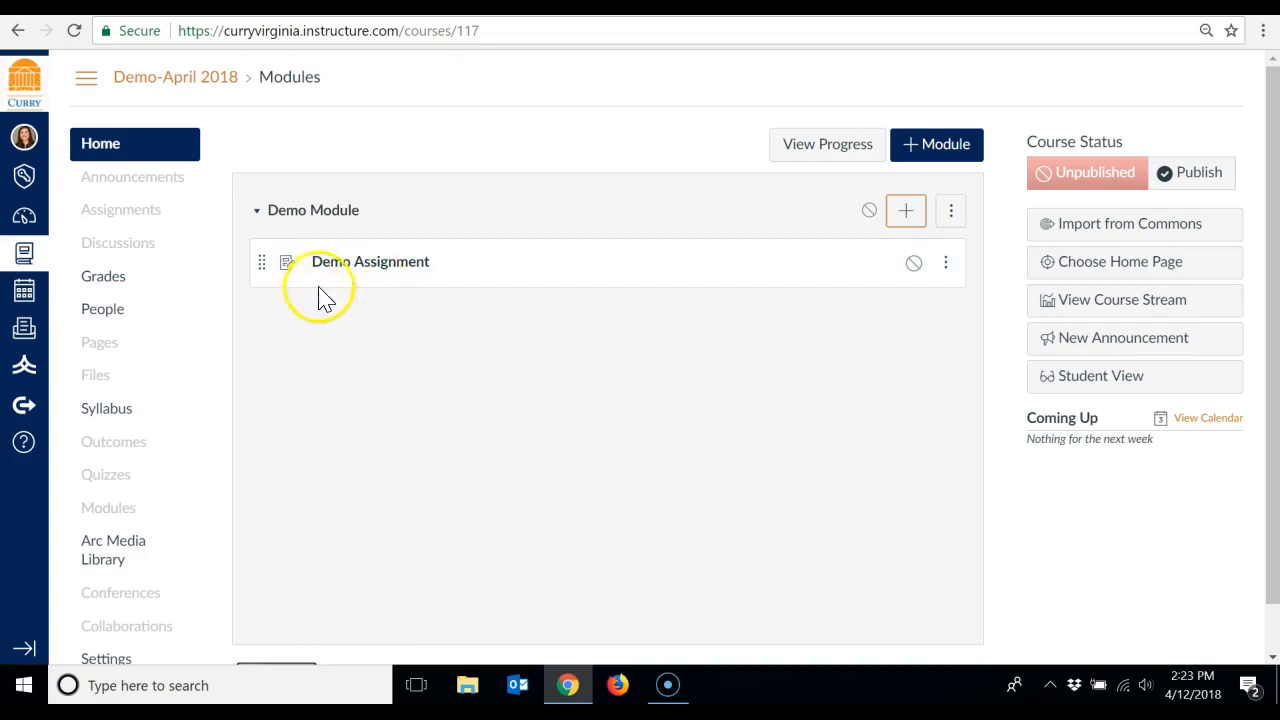
Open Demo Assignment from the module and start editing it
left_click(371, 267)
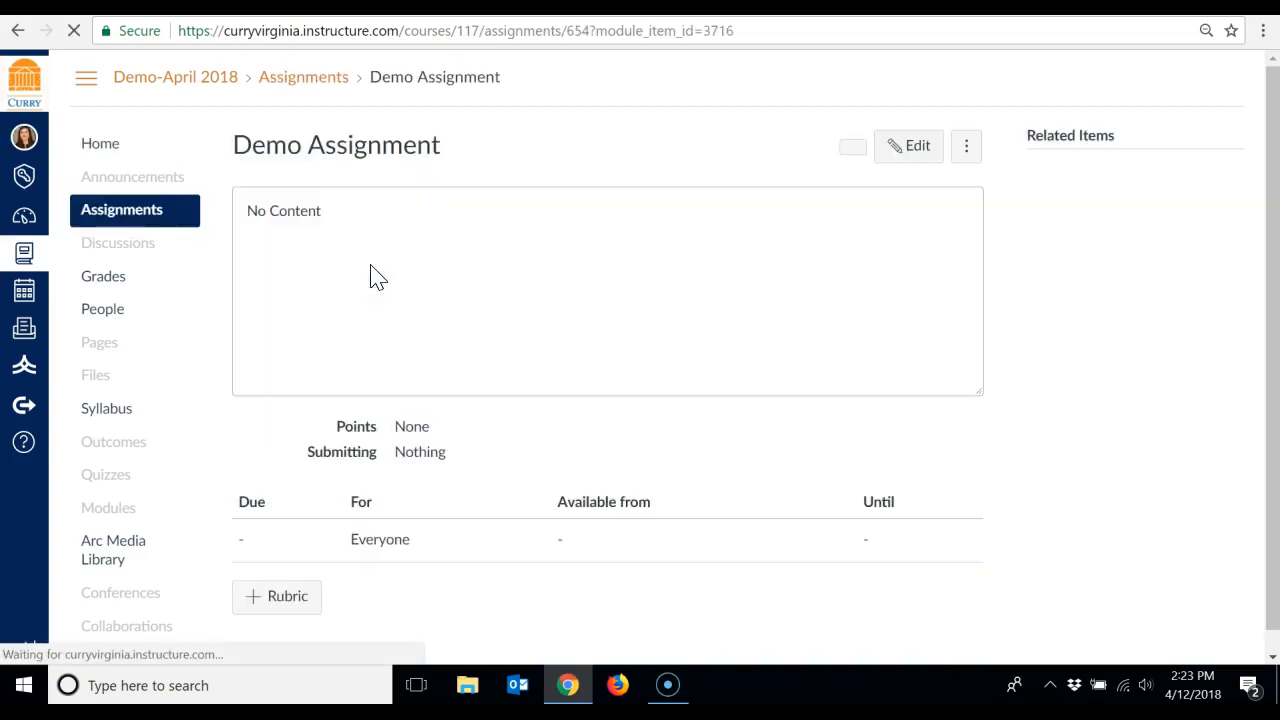
left_click(555, 291)
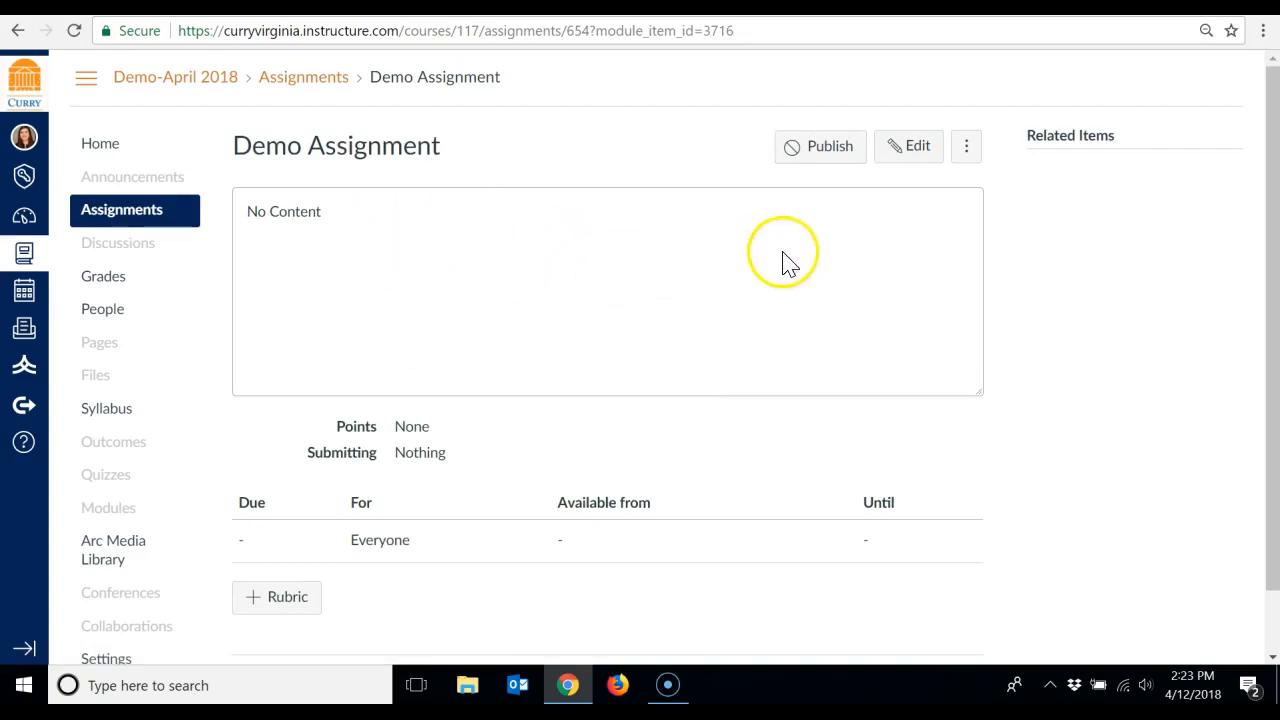
left_click(913, 153)
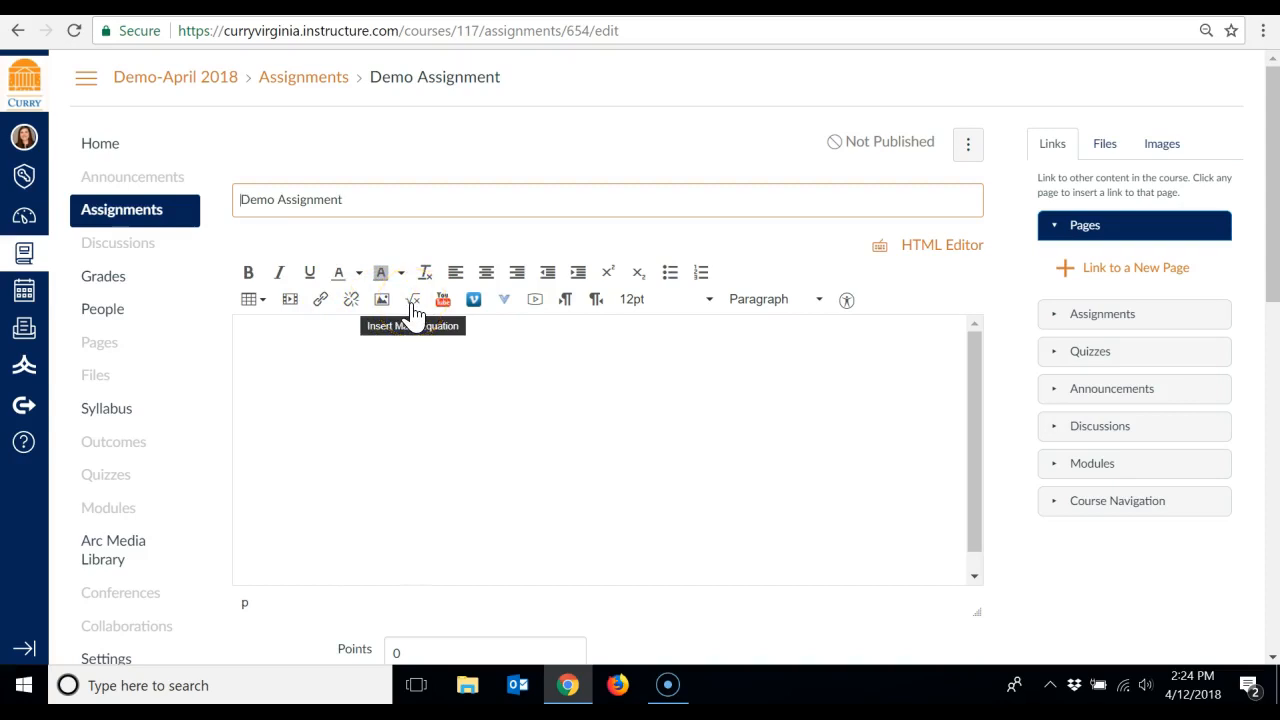
Search YouTube for "Bulldogs" and embed the video "10 Funniest Bulldog Videos" in the assignment description
left_click(444, 304)
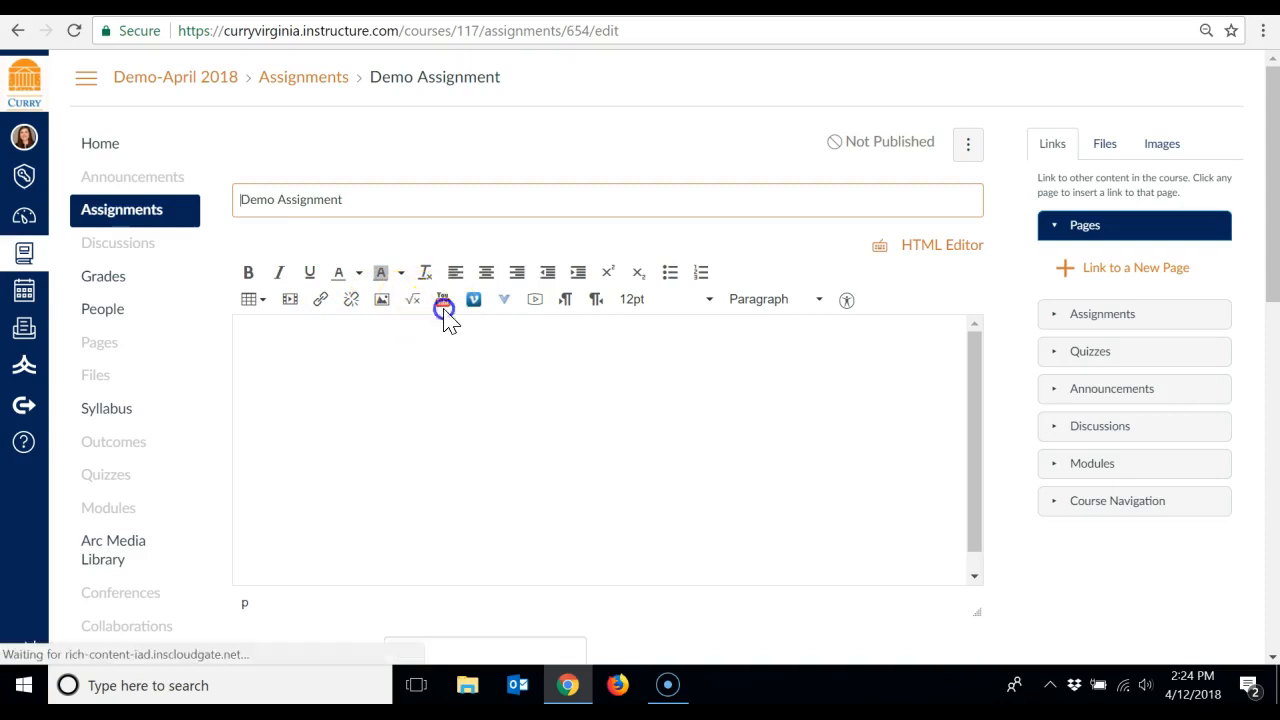
left_click(663, 193)
type("bu")
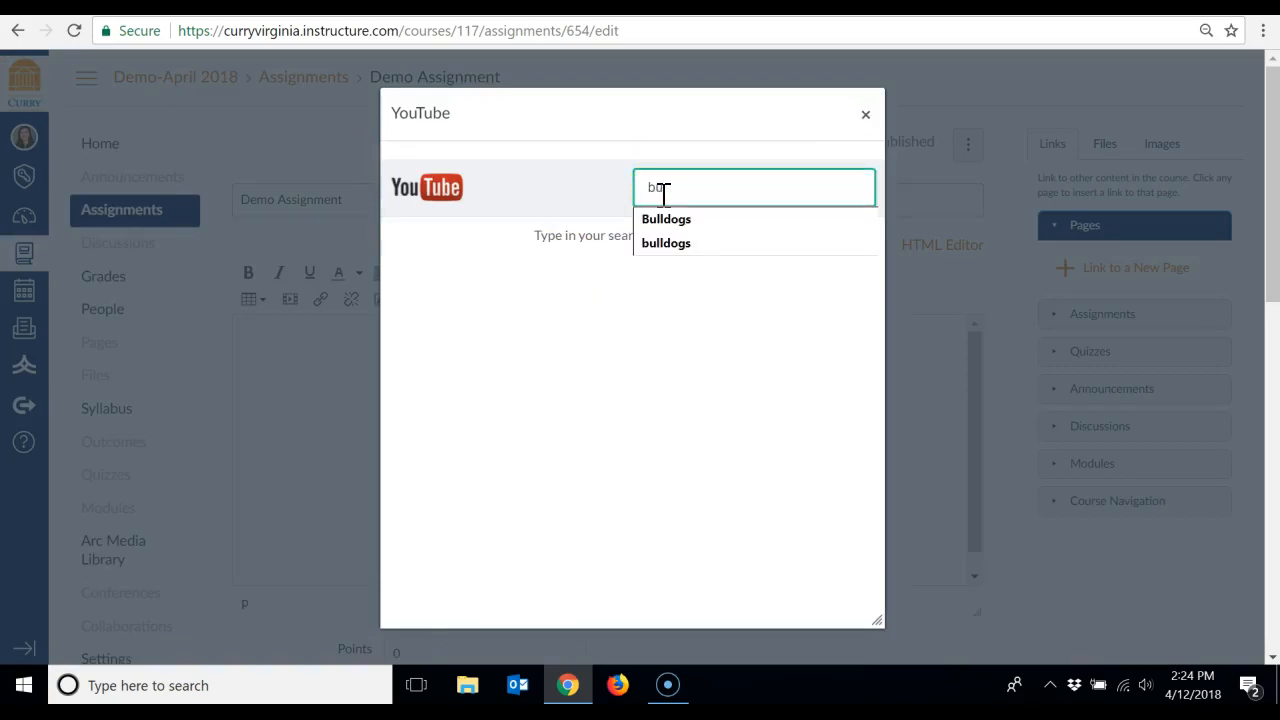
type("lldogs")
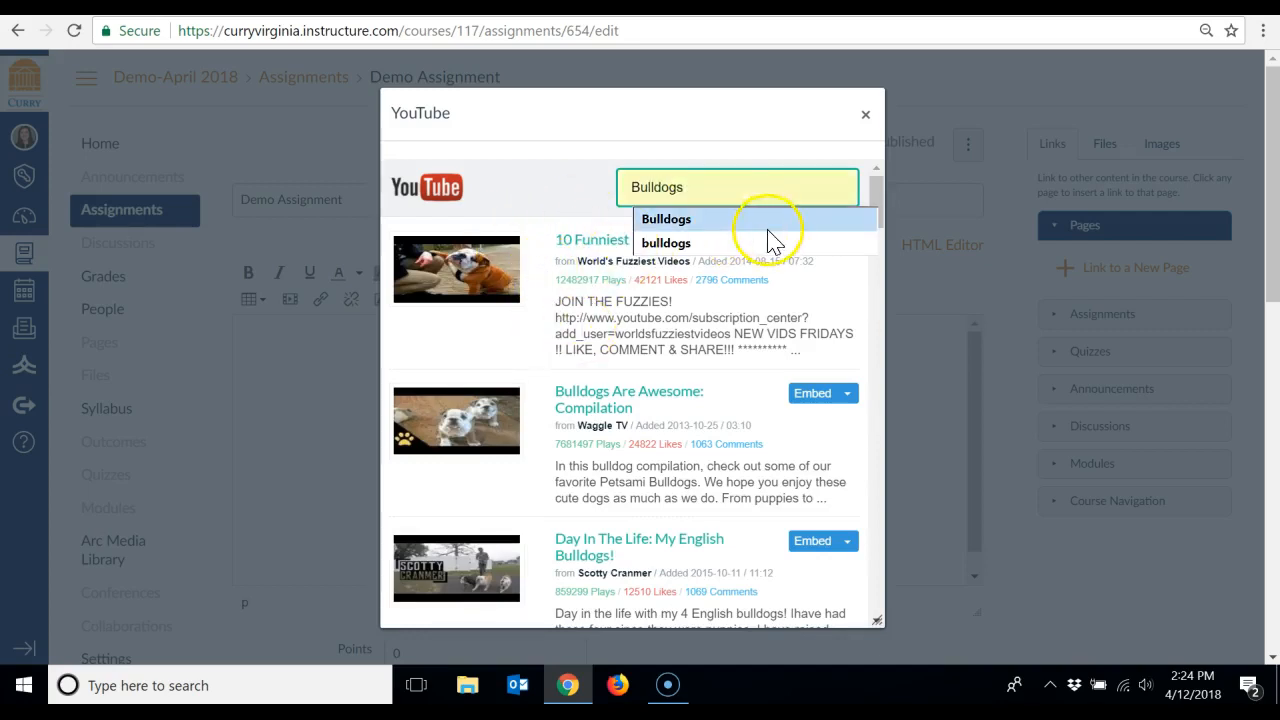
left_click(813, 195)
left_click(820, 209)
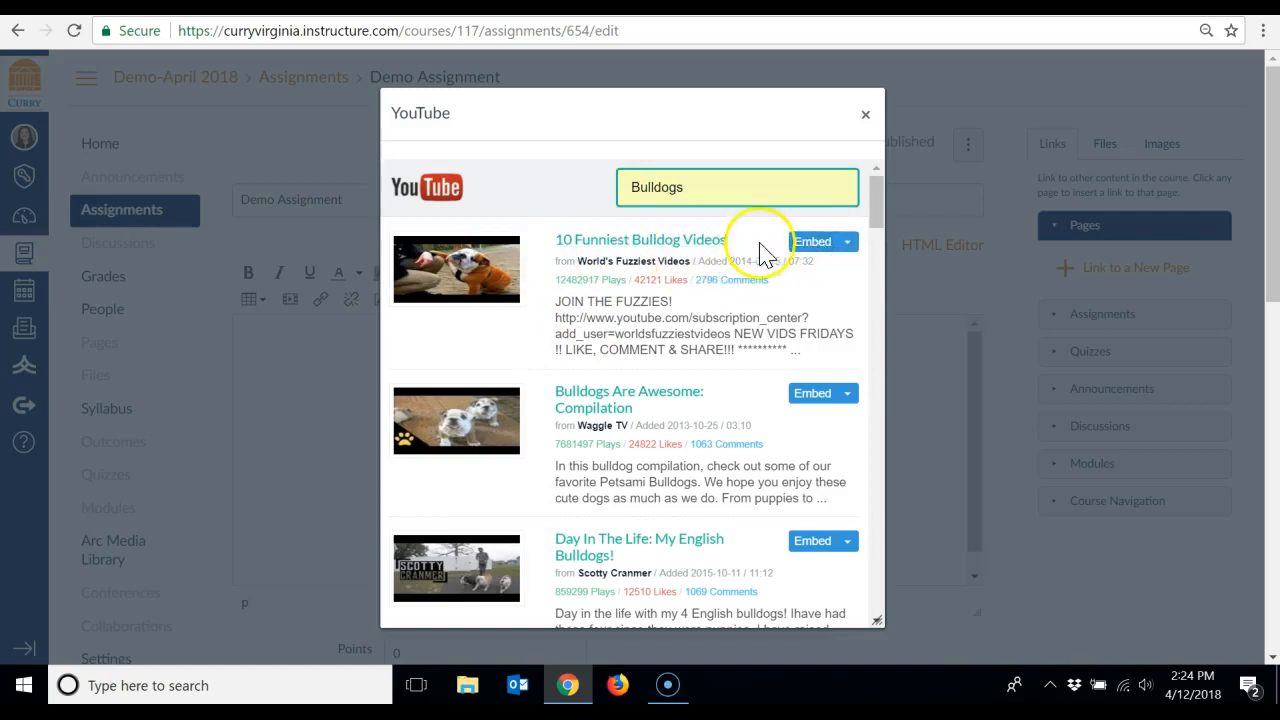
left_click(814, 245)
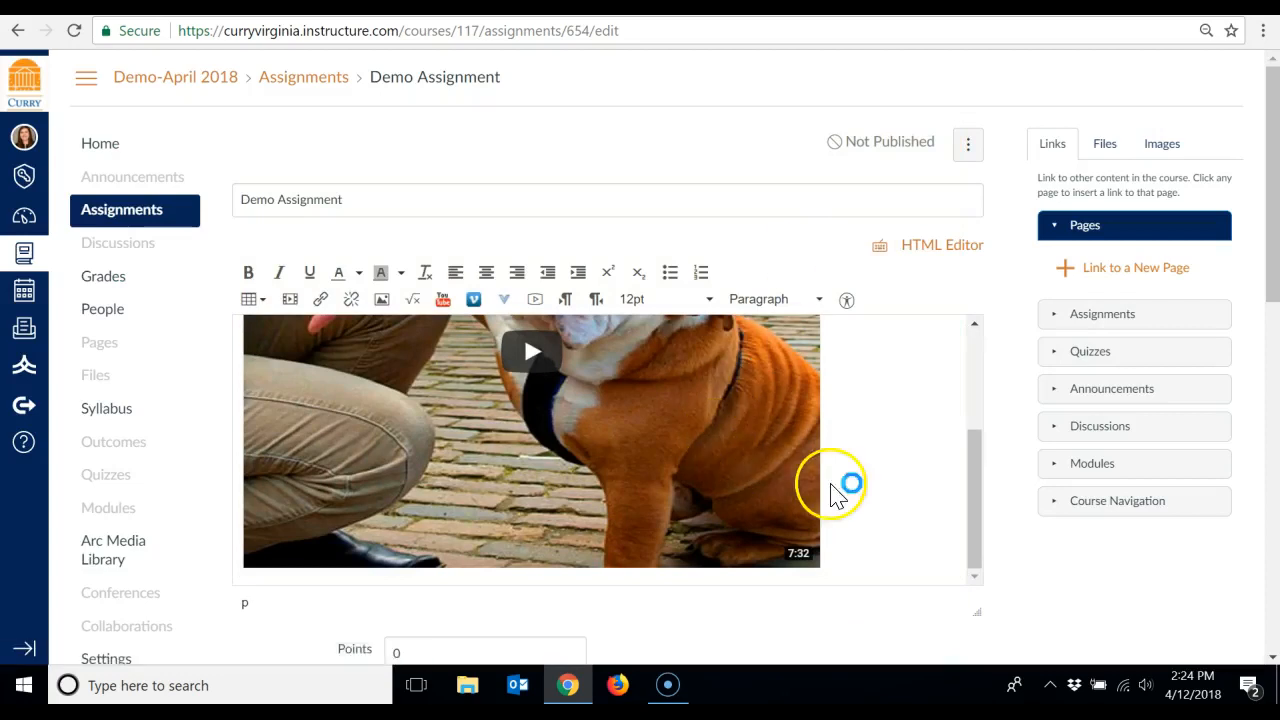
Play the embedded bulldog video briefly in the description and pause it
left_click_drag(980, 508, 983, 405)
scroll(983, 405, "down", 3)
left_click(816, 412)
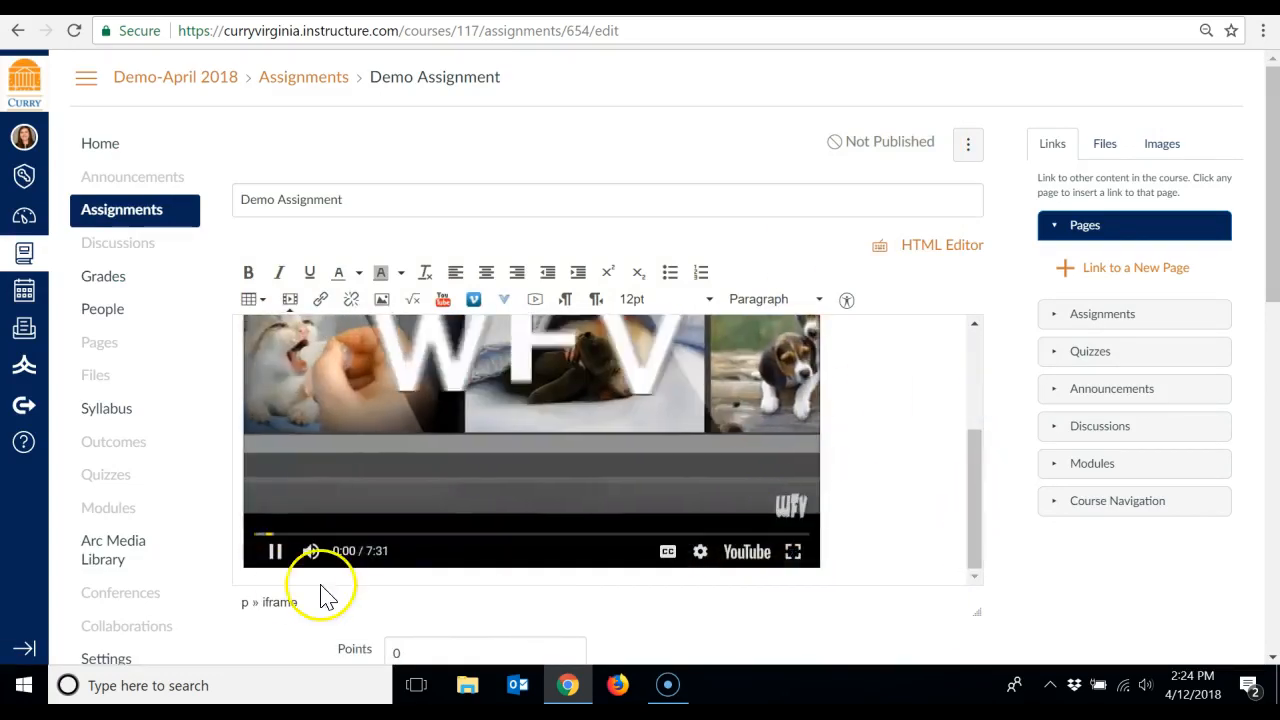
left_click(275, 553)
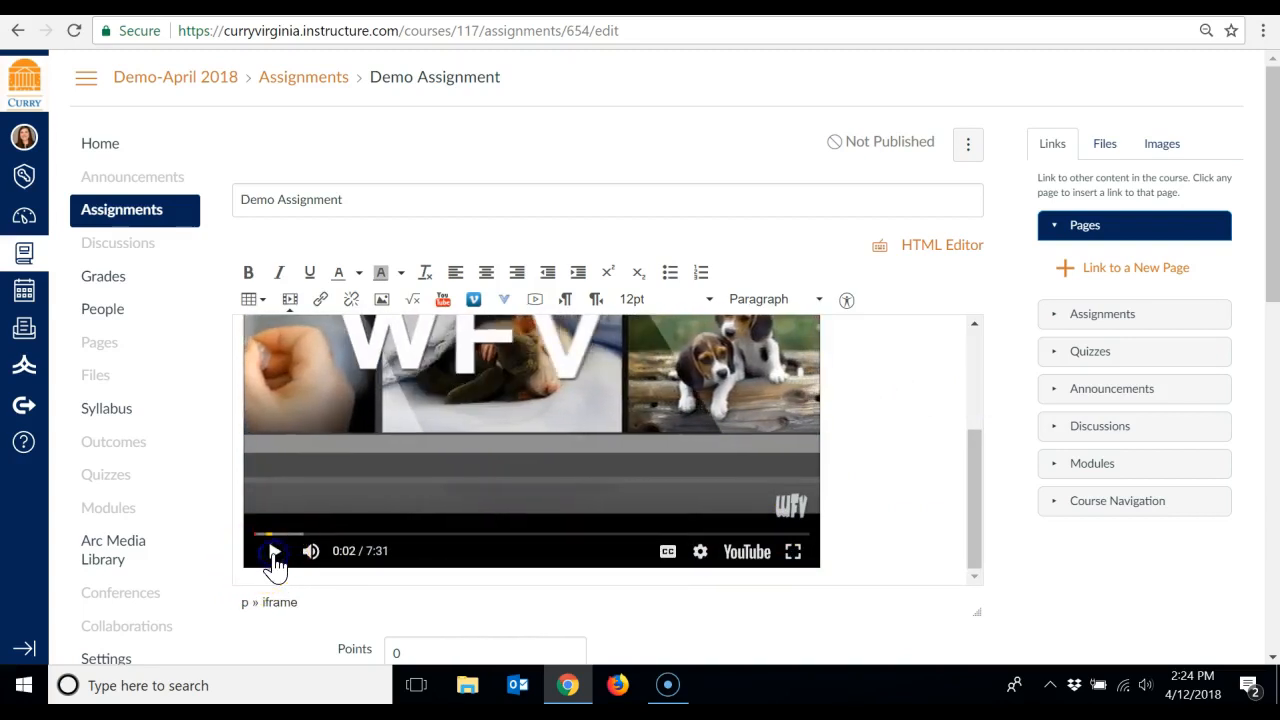
Add the text "Please watch this video." below the embedded video
mouse_move(975, 515)
left_mouse_down()
mouse_move(971, 371)
mouse_move(973, 515)
left_mouse_up()
left_click(909, 517)
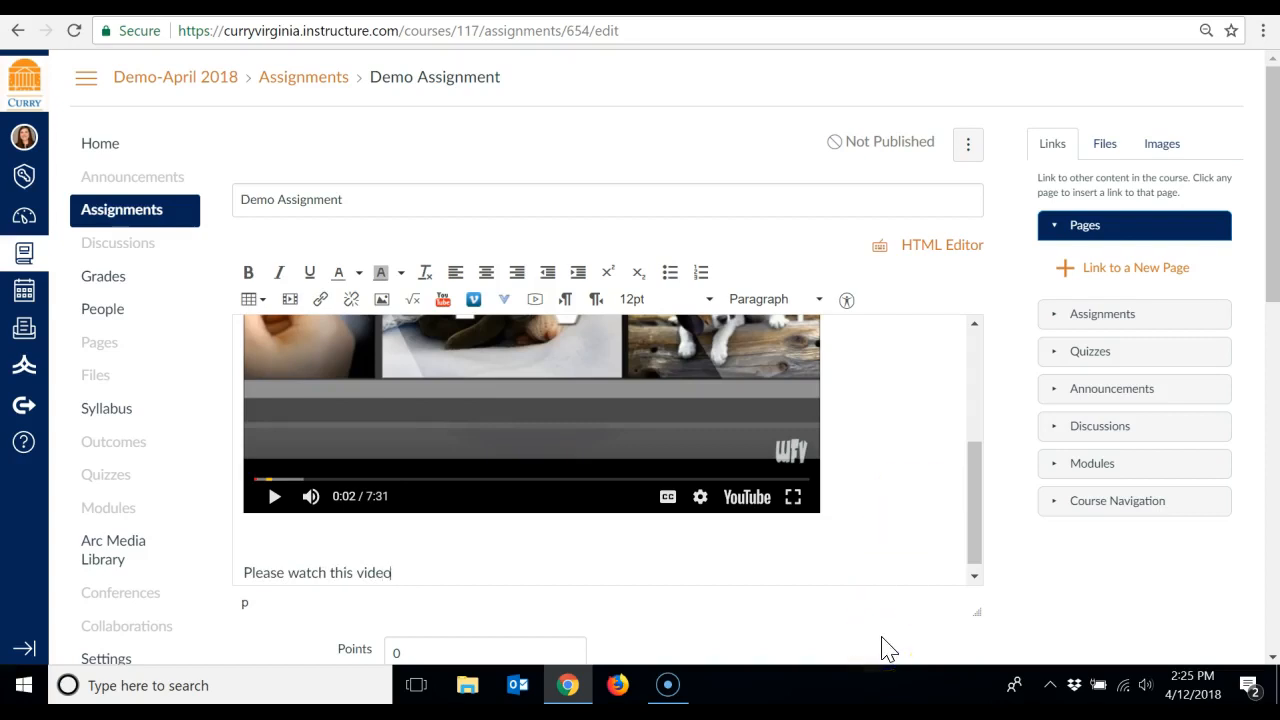
type(".")
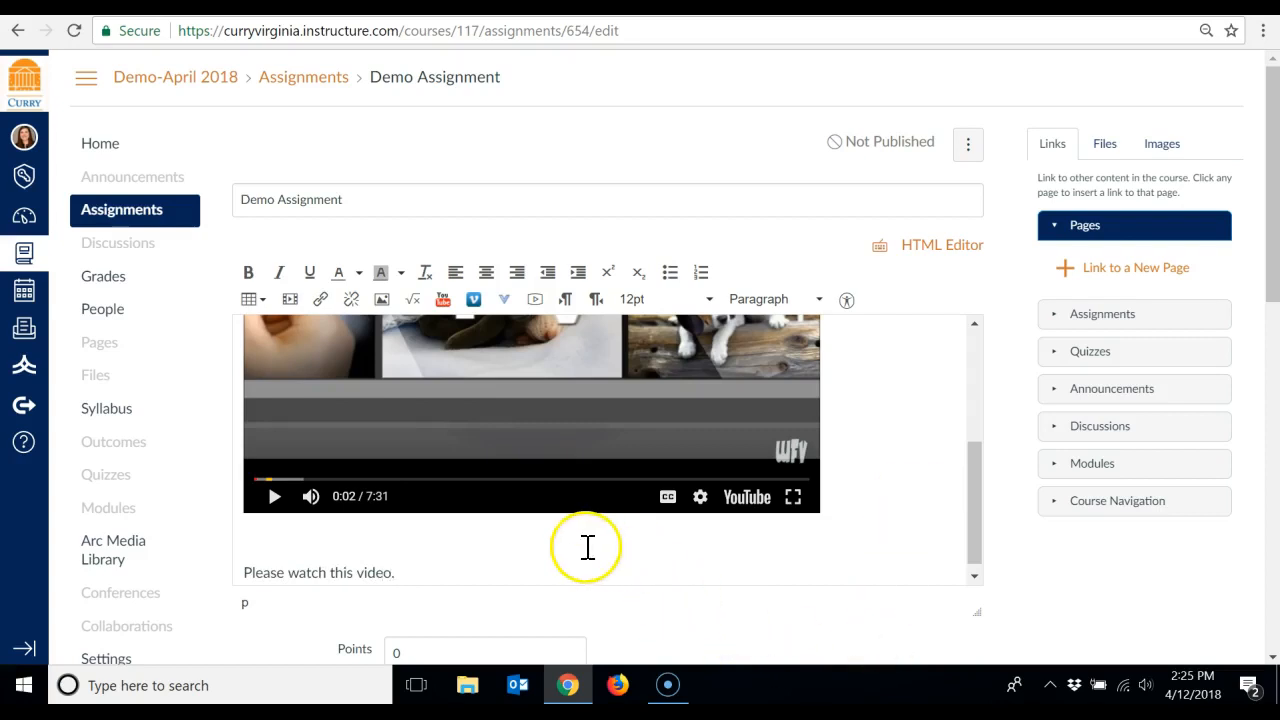
View the additional external embed tools, and add blank lines between the video and the sentence below it
left_click(506, 302)
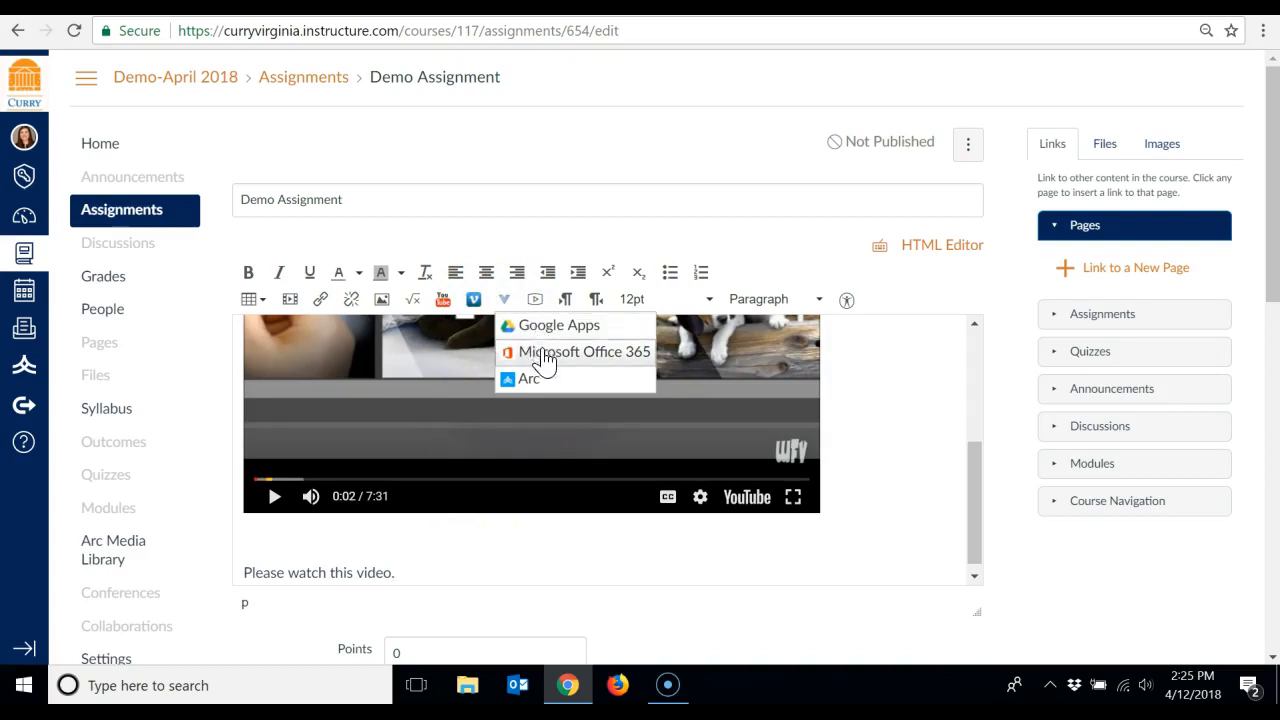
left_click(547, 382)
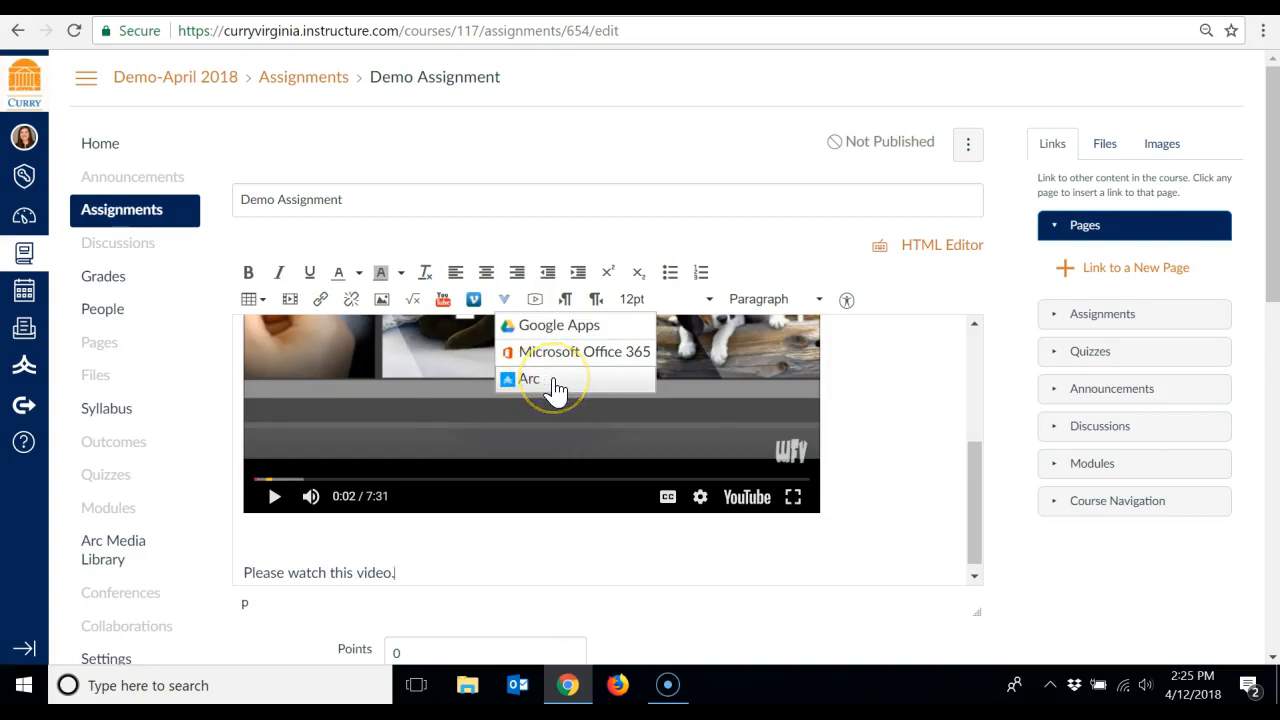
left_click(504, 551)
key("Return")
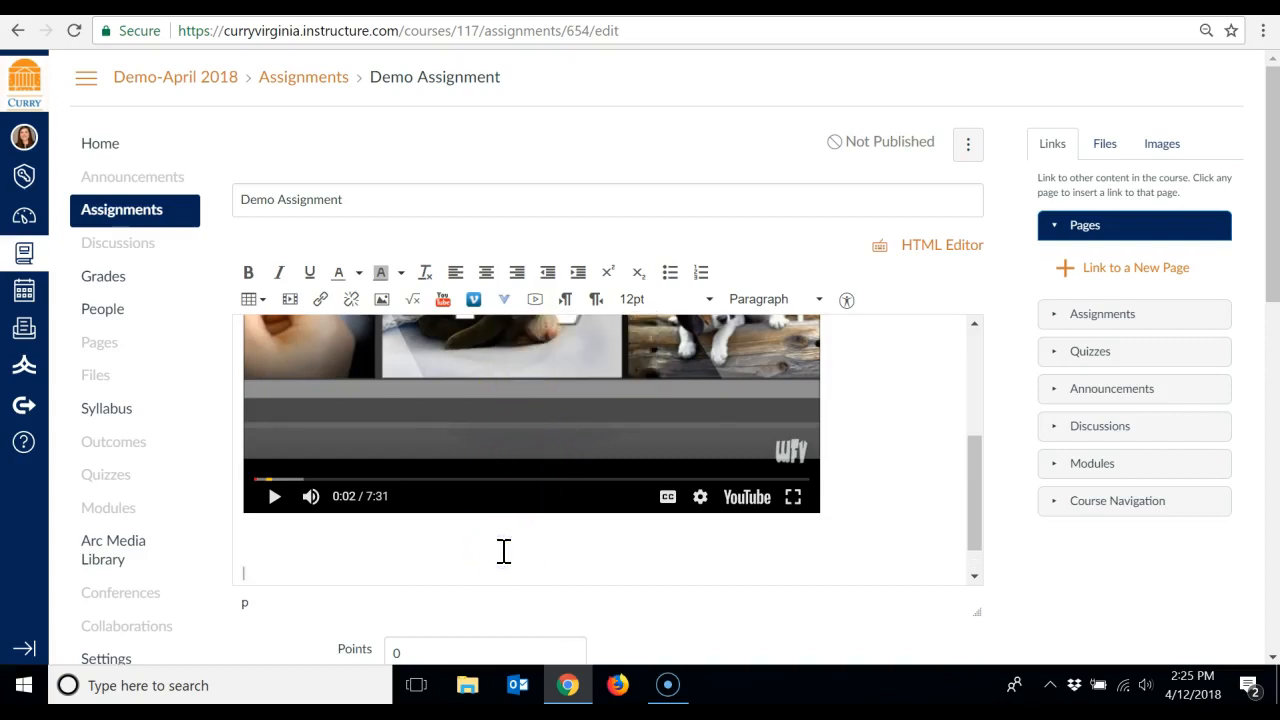
key("Return")
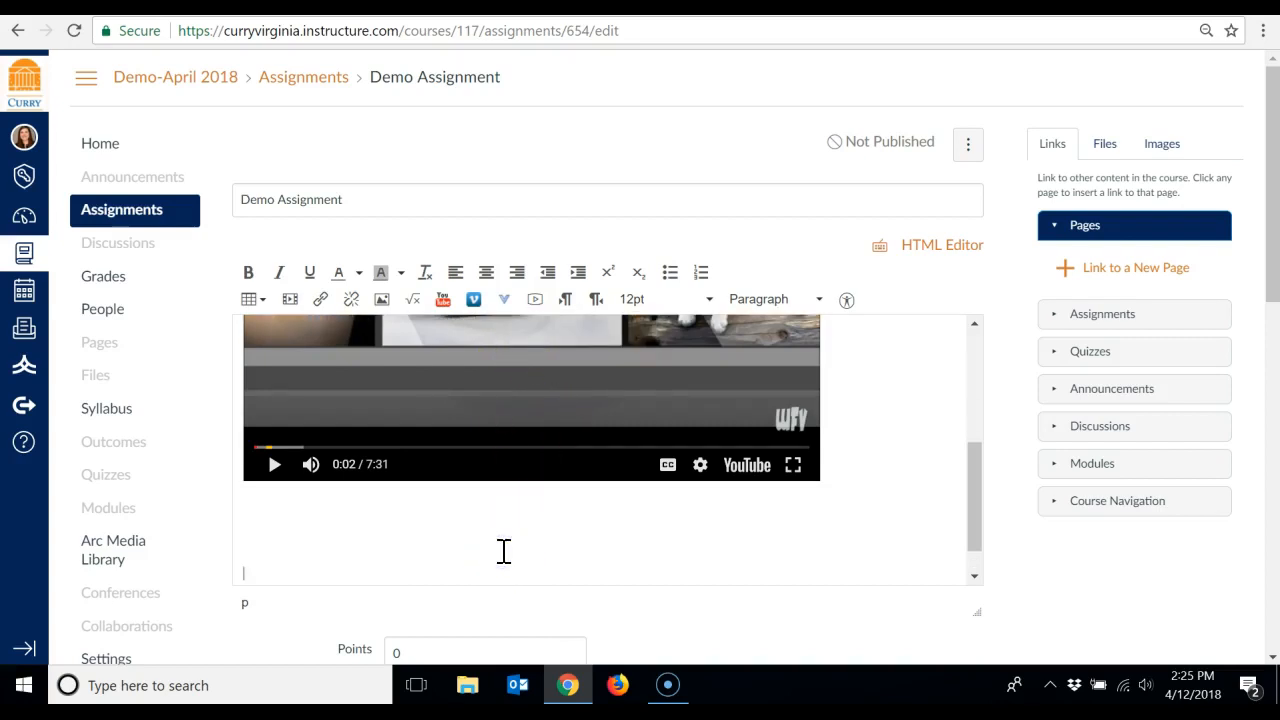
Open the media comment recorder, allow camera and microphone access, and close it without recording
left_click(536, 302)
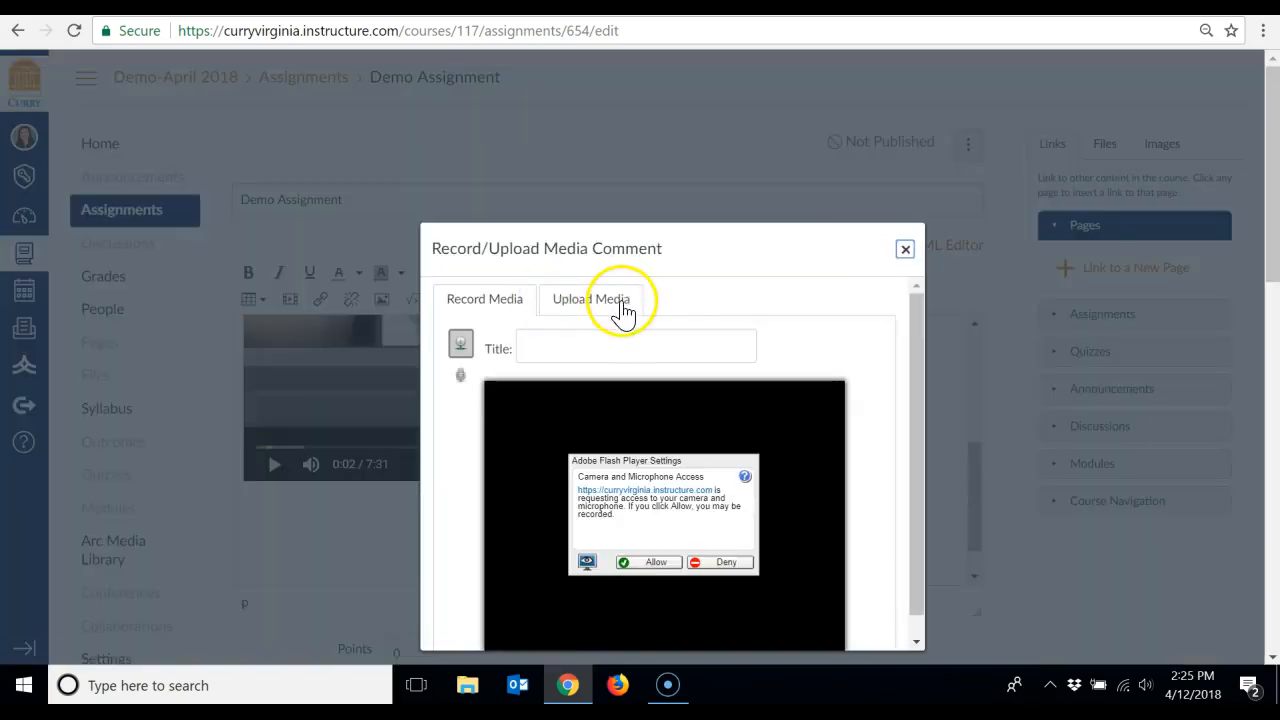
left_click(656, 562)
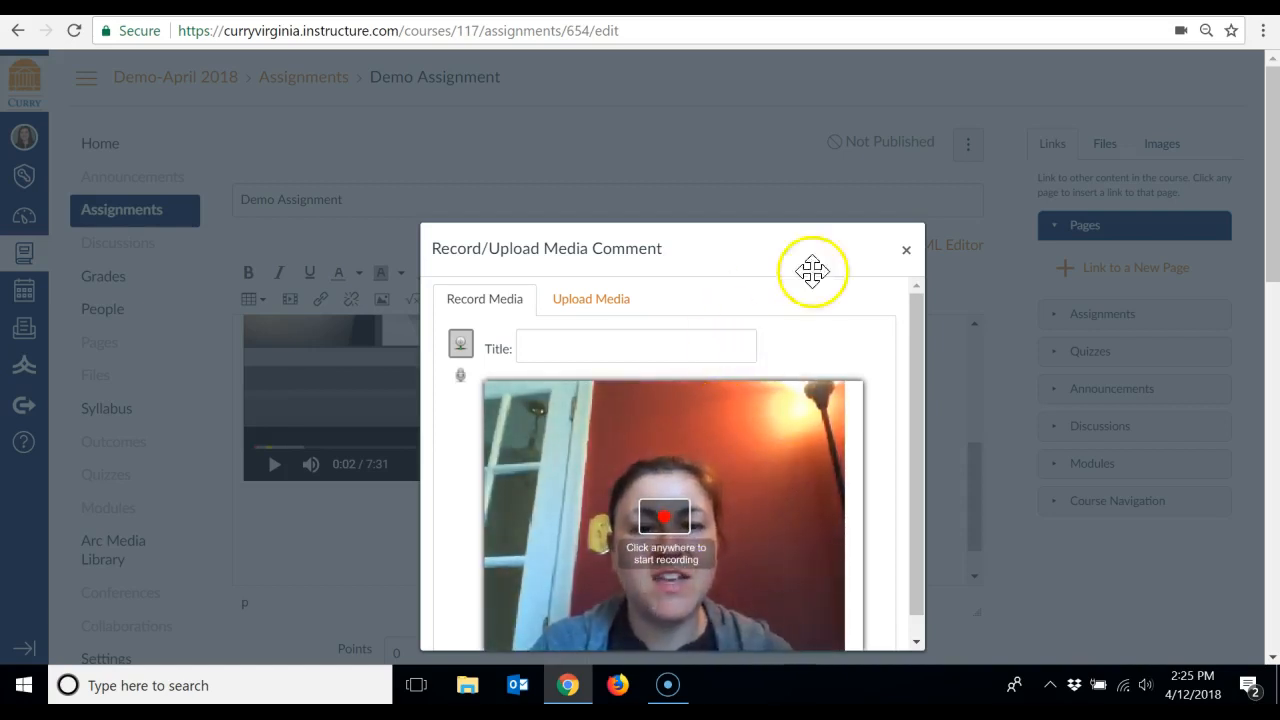
left_click(905, 250)
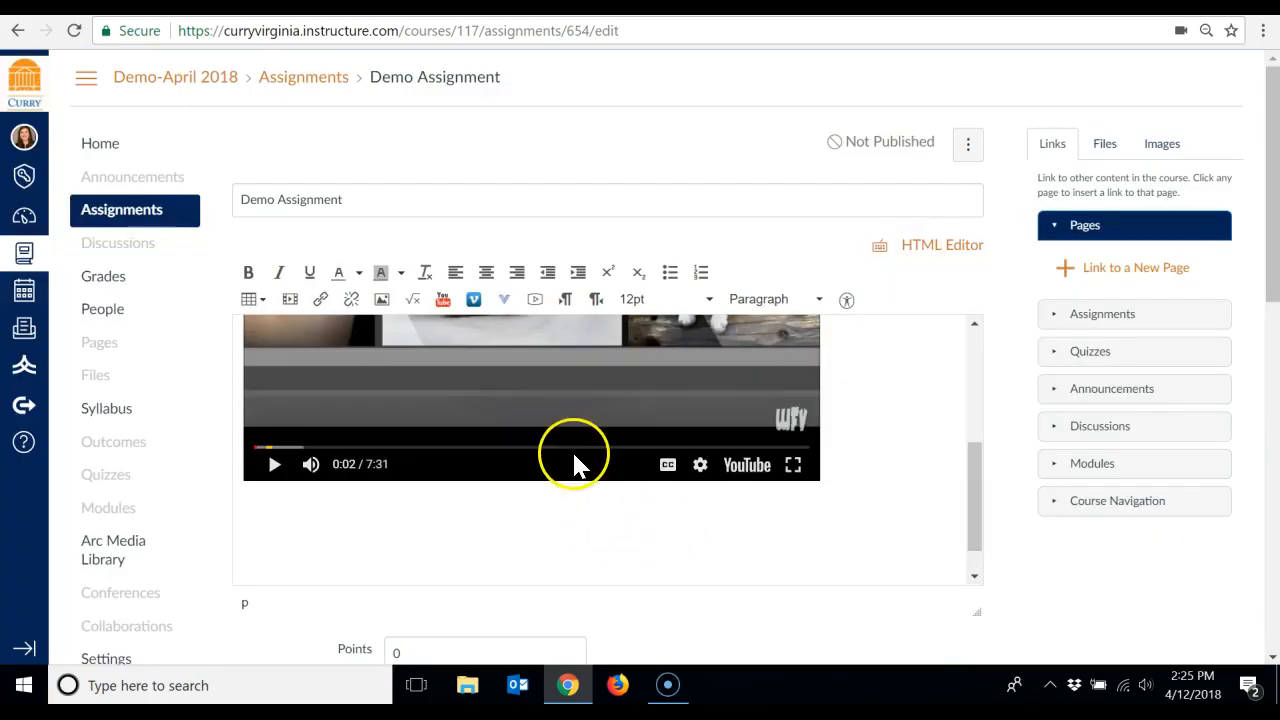
Run the accessibility checker on the assignment description and close its report
left_click_drag(977, 463, 988, 332)
left_click(847, 301)
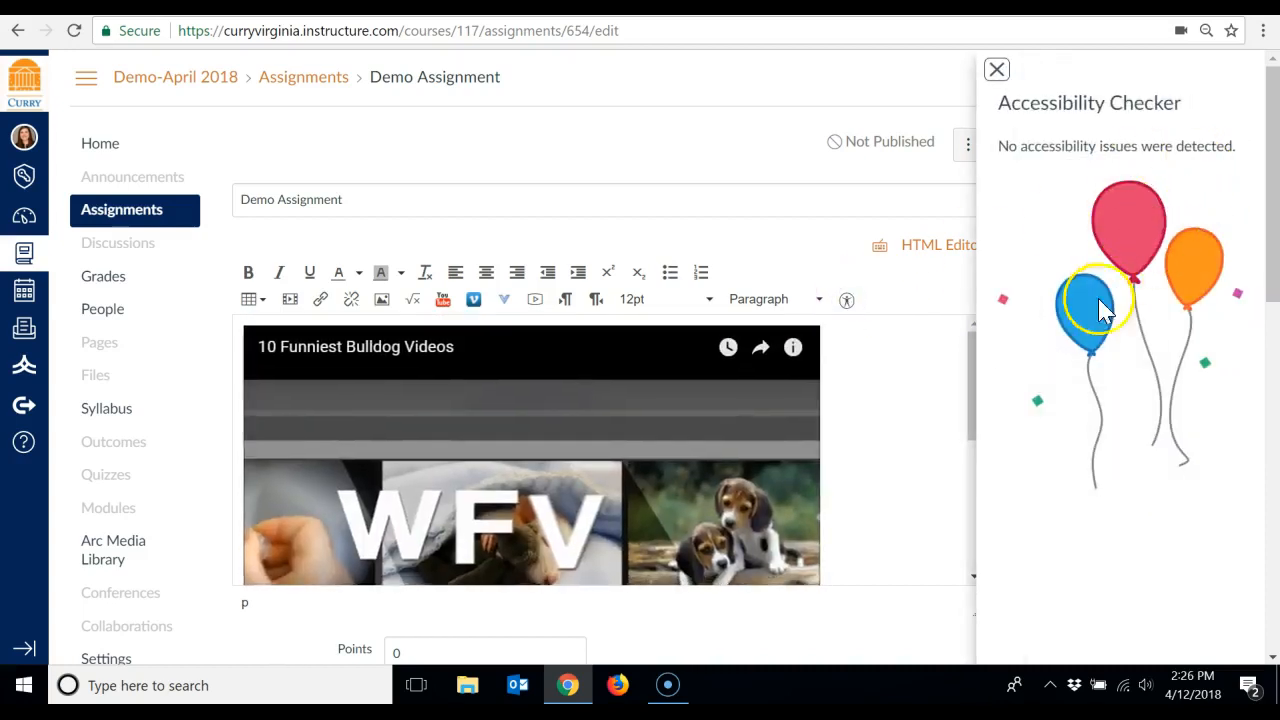
key("Escape")
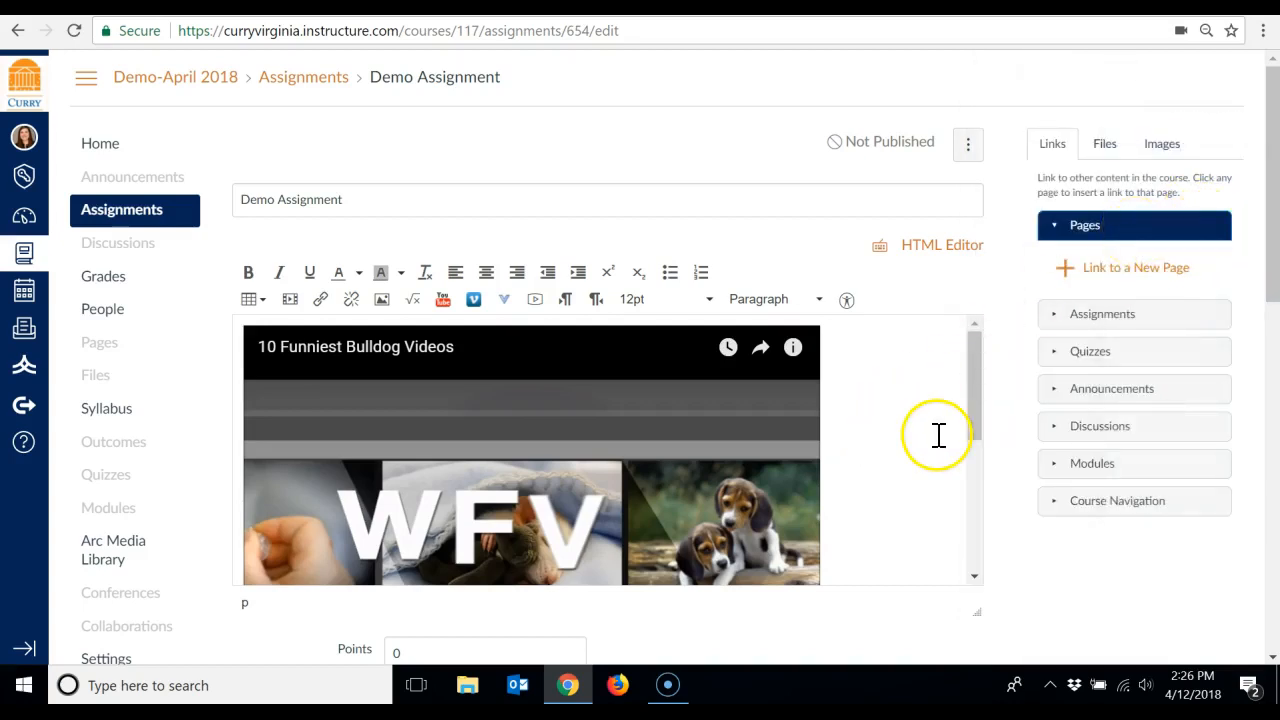
Insert a link to the Demo Module on a new line below the video, followed by a new line
scroll(903, 525, "down", 2)
left_click(903, 525)
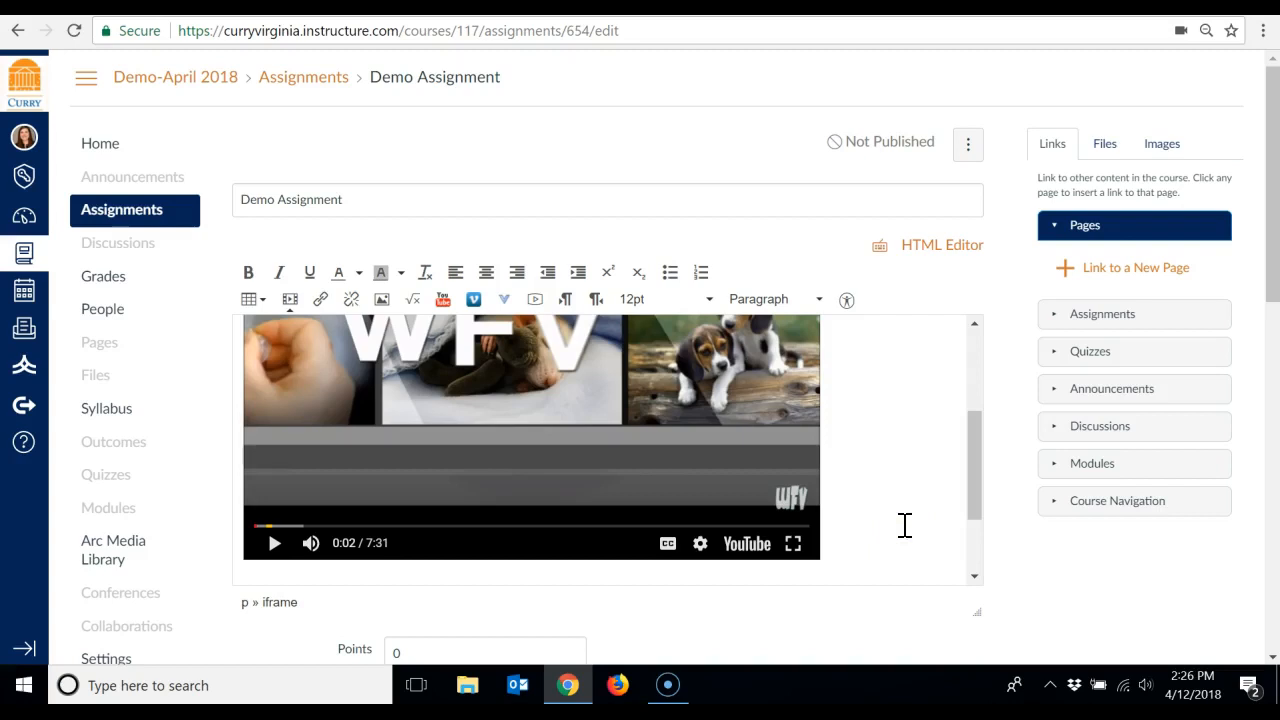
key("Return")
key("Return")
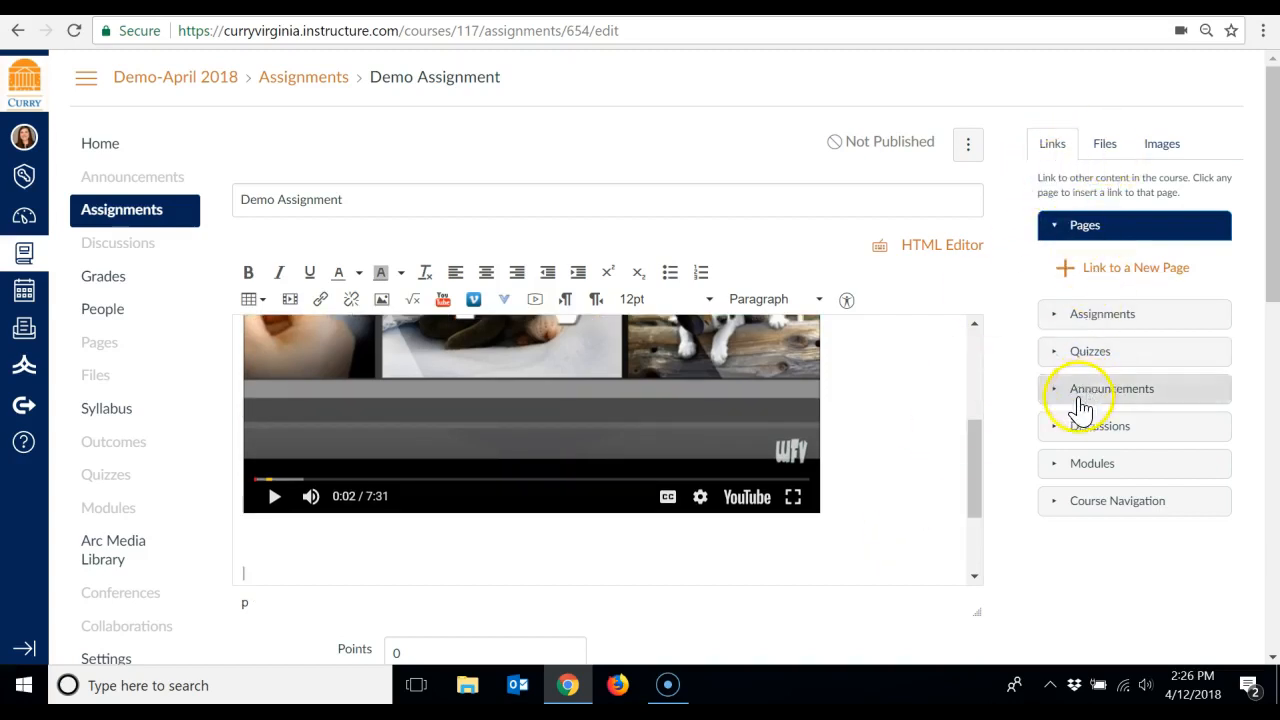
left_click(1063, 462)
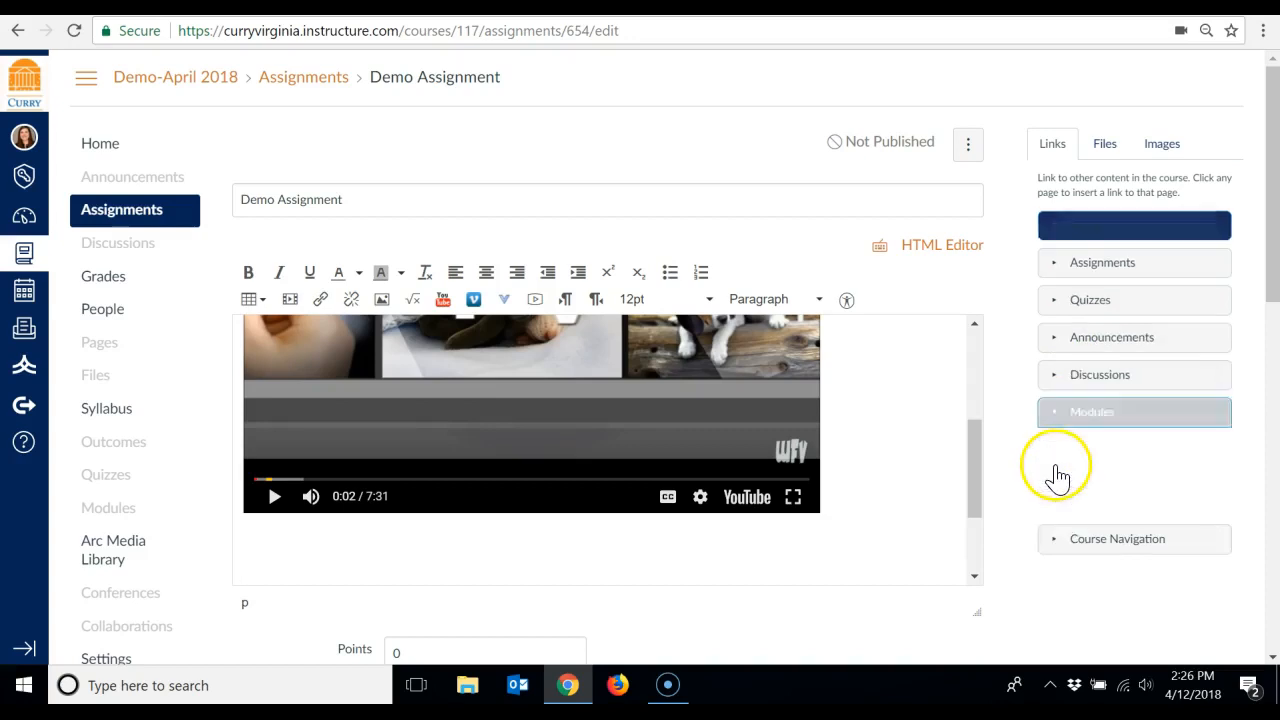
left_click(1077, 450)
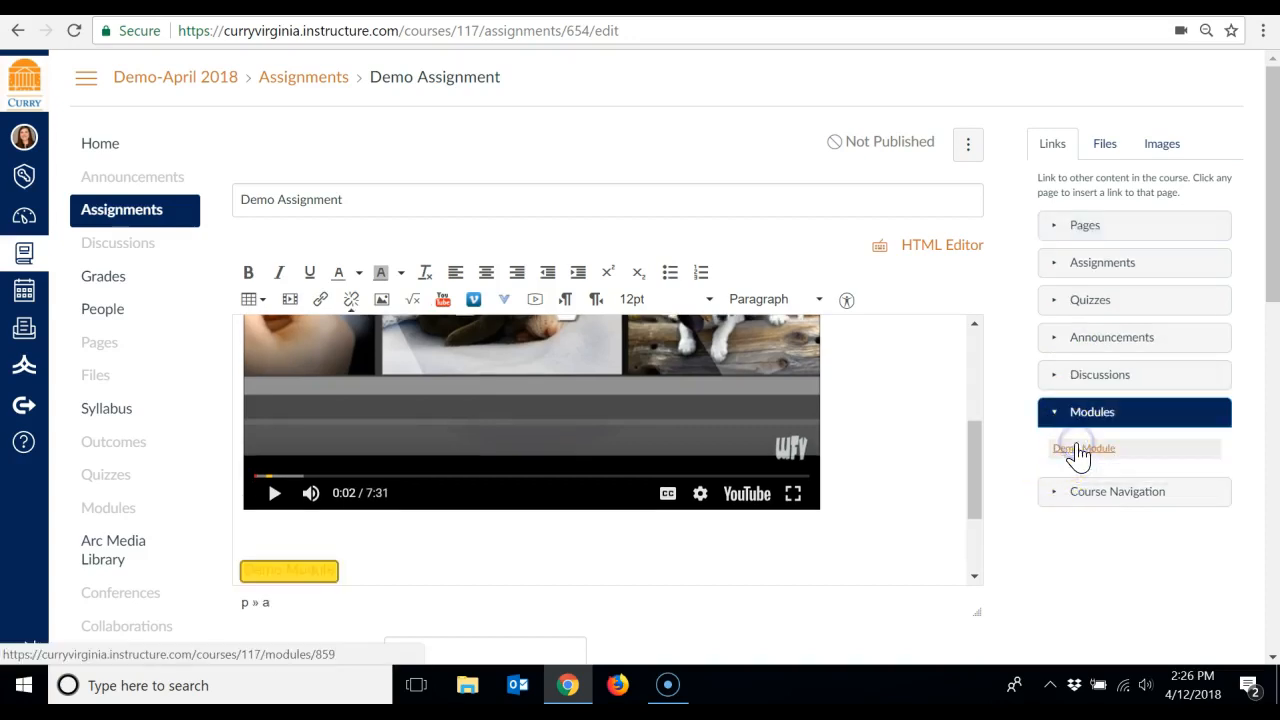
key("Return")
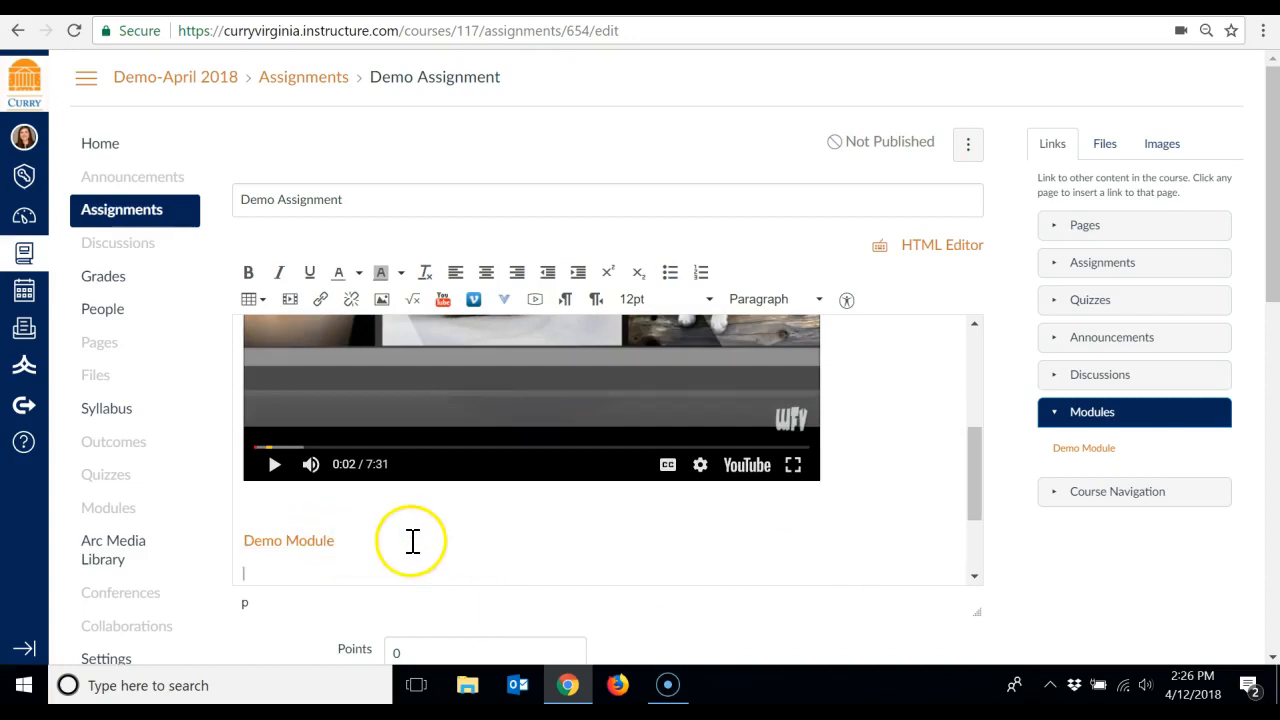
Look at the course files available for linking and bring up the form for uploading a new file
left_click(1108, 152)
left_click(1088, 226)
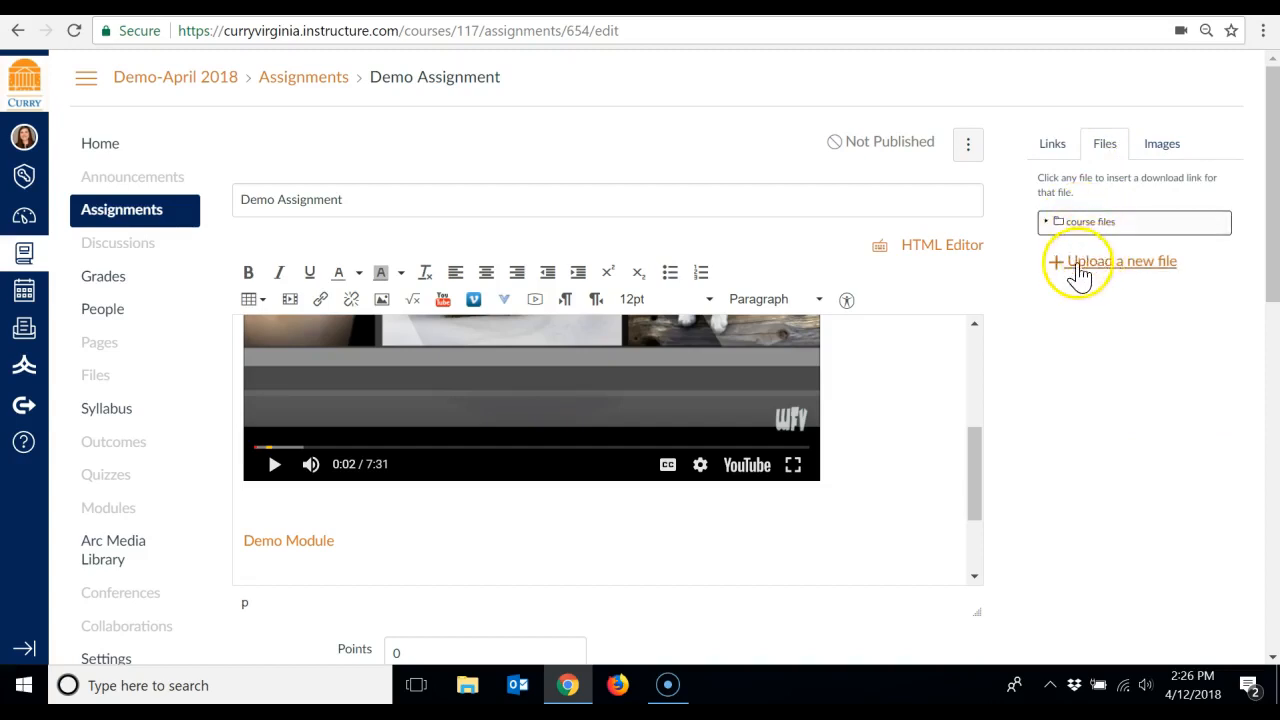
left_click(1116, 270)
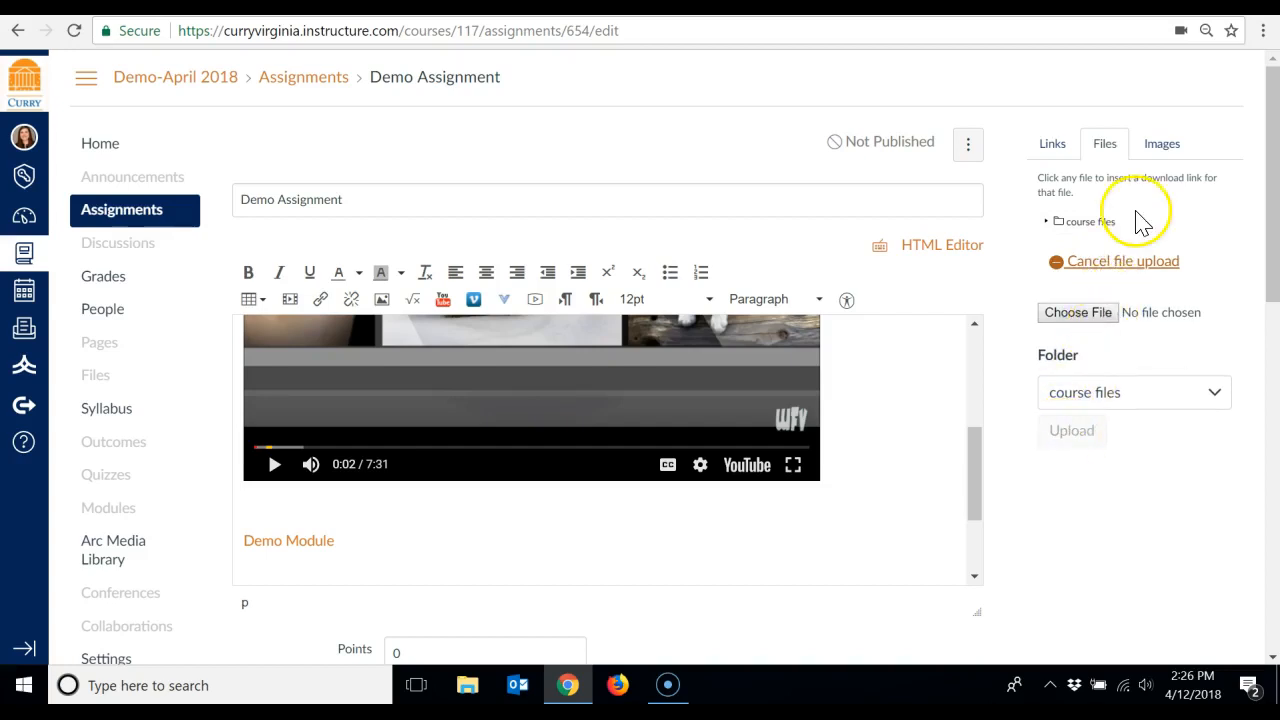
Search Flickr Creative Commons for "bulldogs" and embed the first result, the white bulldog, below the Demo Module link
left_click(1161, 146)
left_click(1110, 230)
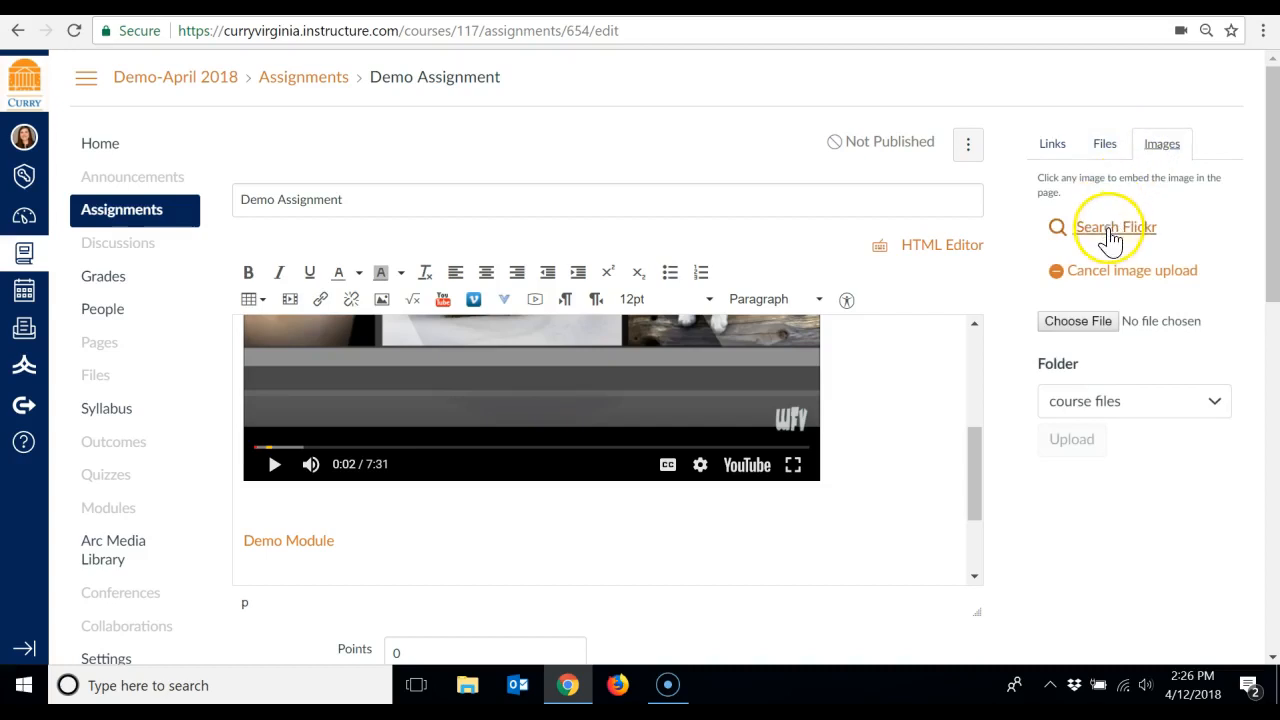
left_click(1104, 323)
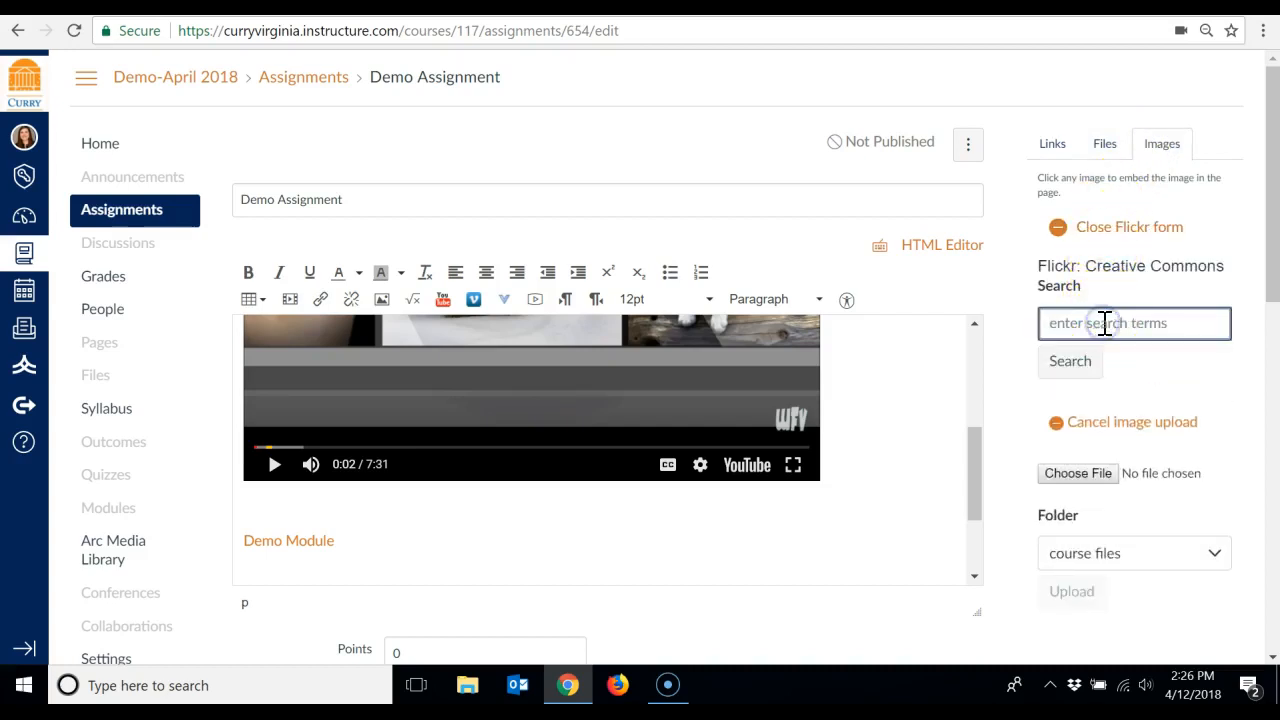
key("Return")
left_click(1078, 437)
Shrink the embedded bulldog image to about 60 percent of its inserted width and close the Flickr search form
left_click_drag(984, 443, 980, 491)
left_click(673, 461)
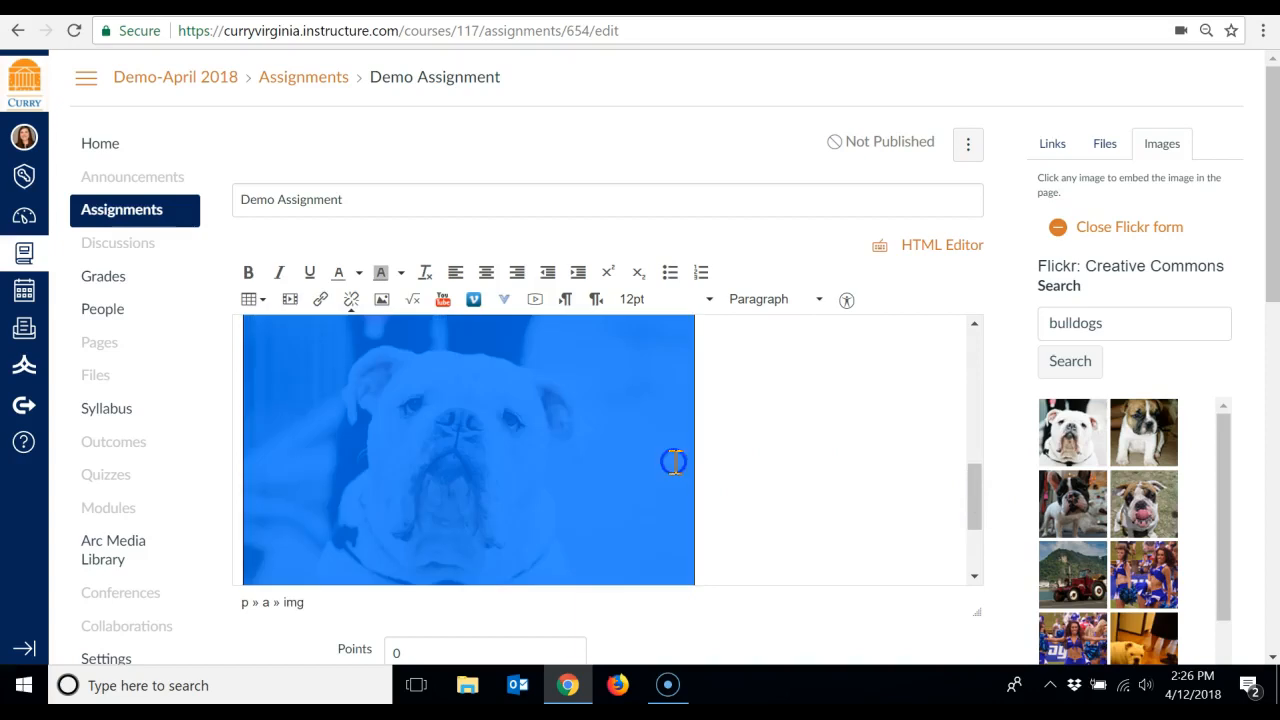
left_click_drag(966, 494, 973, 476)
left_click_drag(692, 365, 487, 553)
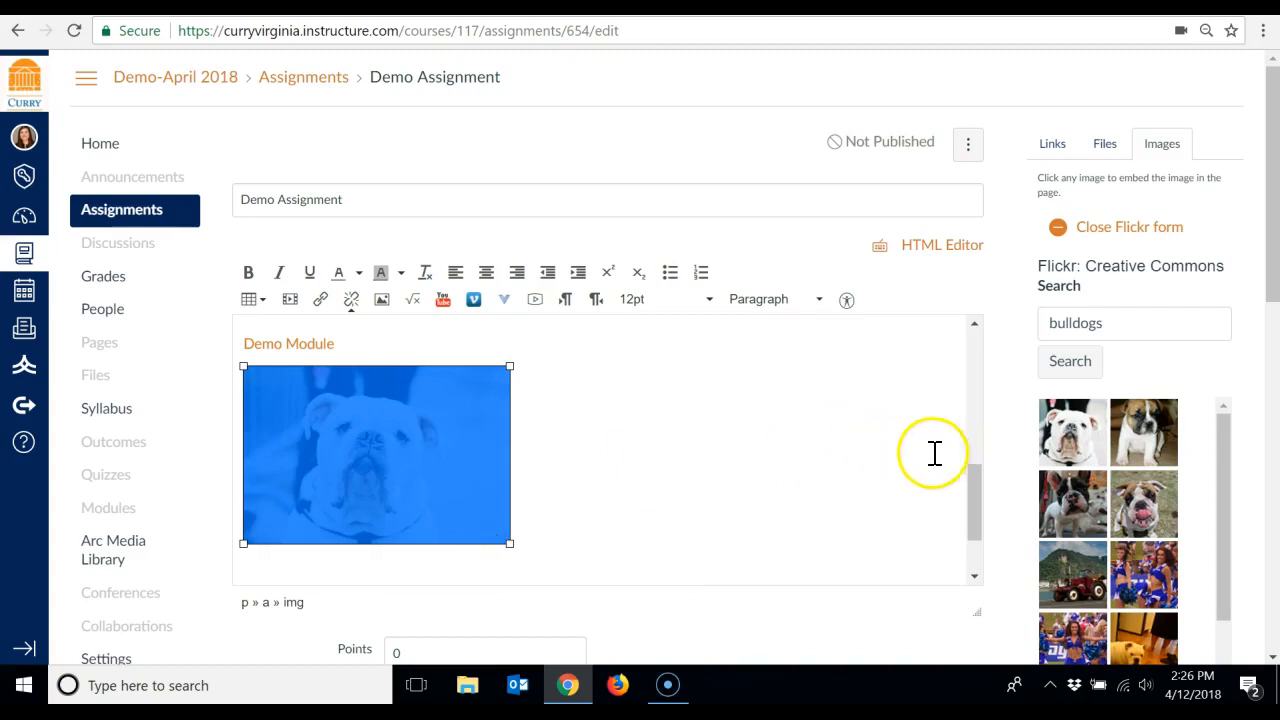
left_click(886, 457)
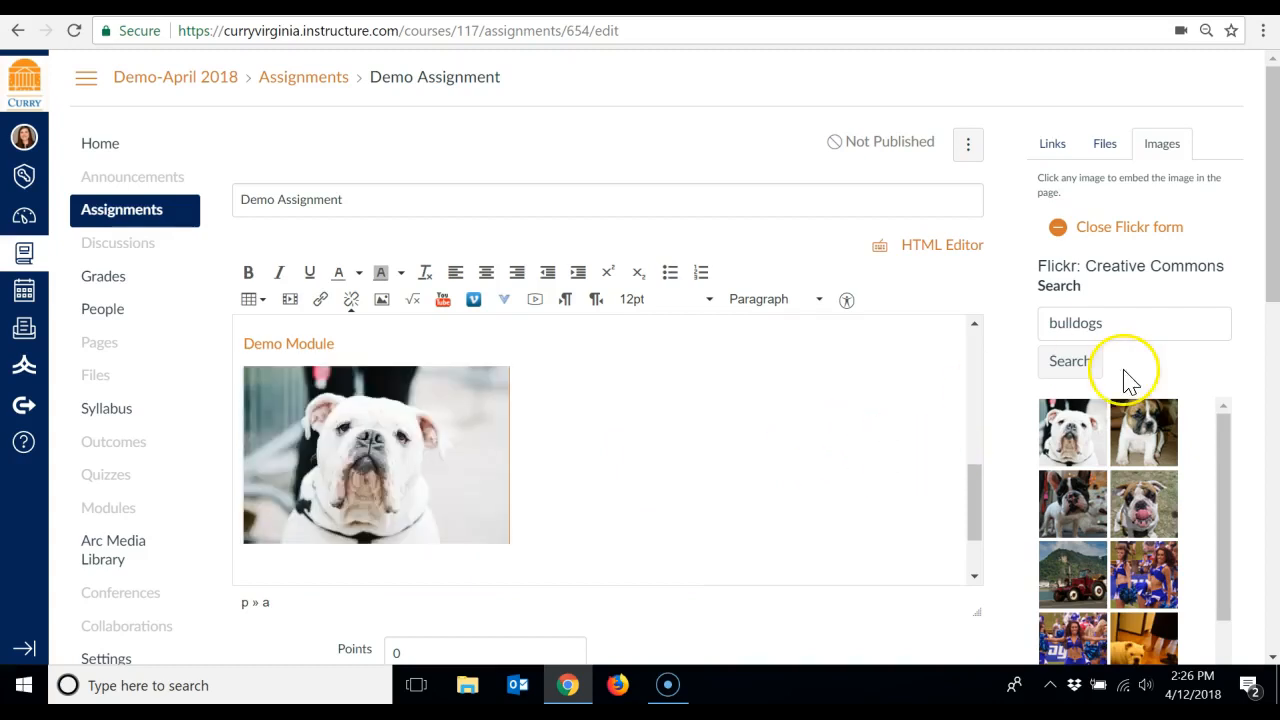
left_click(1058, 228)
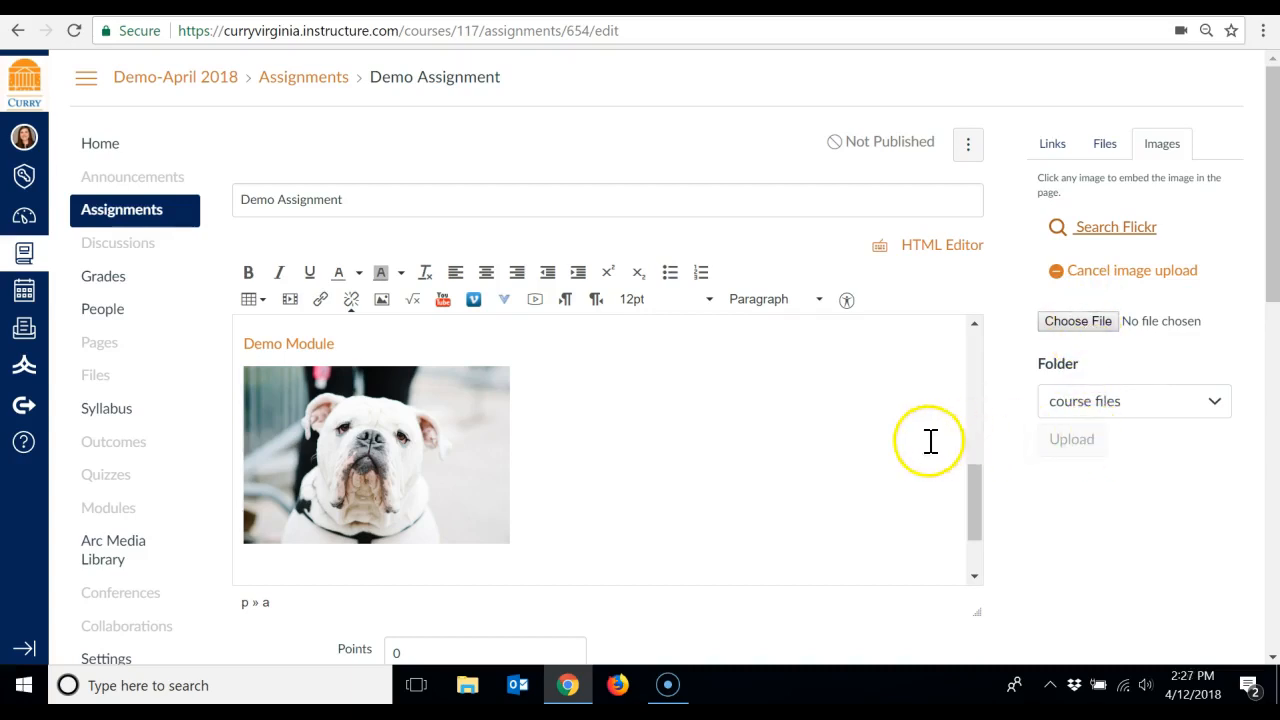
Look through the grade display options for the assignment and keep Points selected
left_click_drag(1277, 262, 1277, 363)
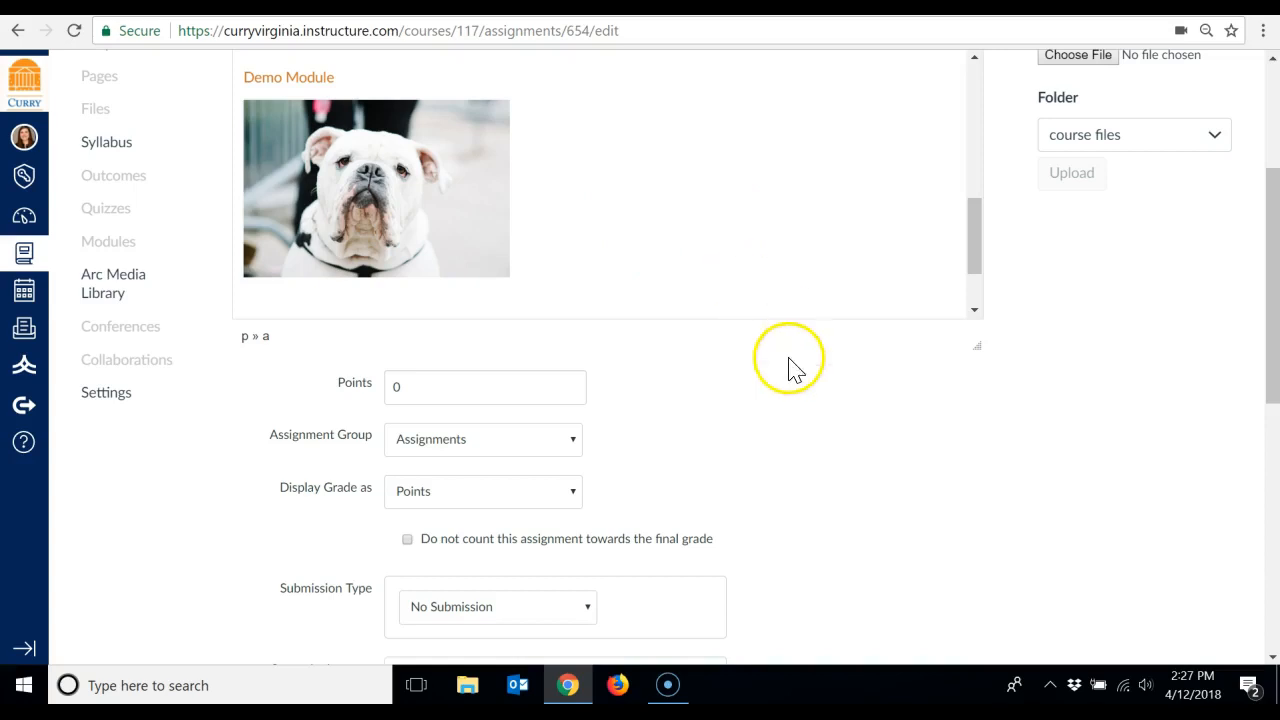
left_click_drag(1277, 286, 1274, 364)
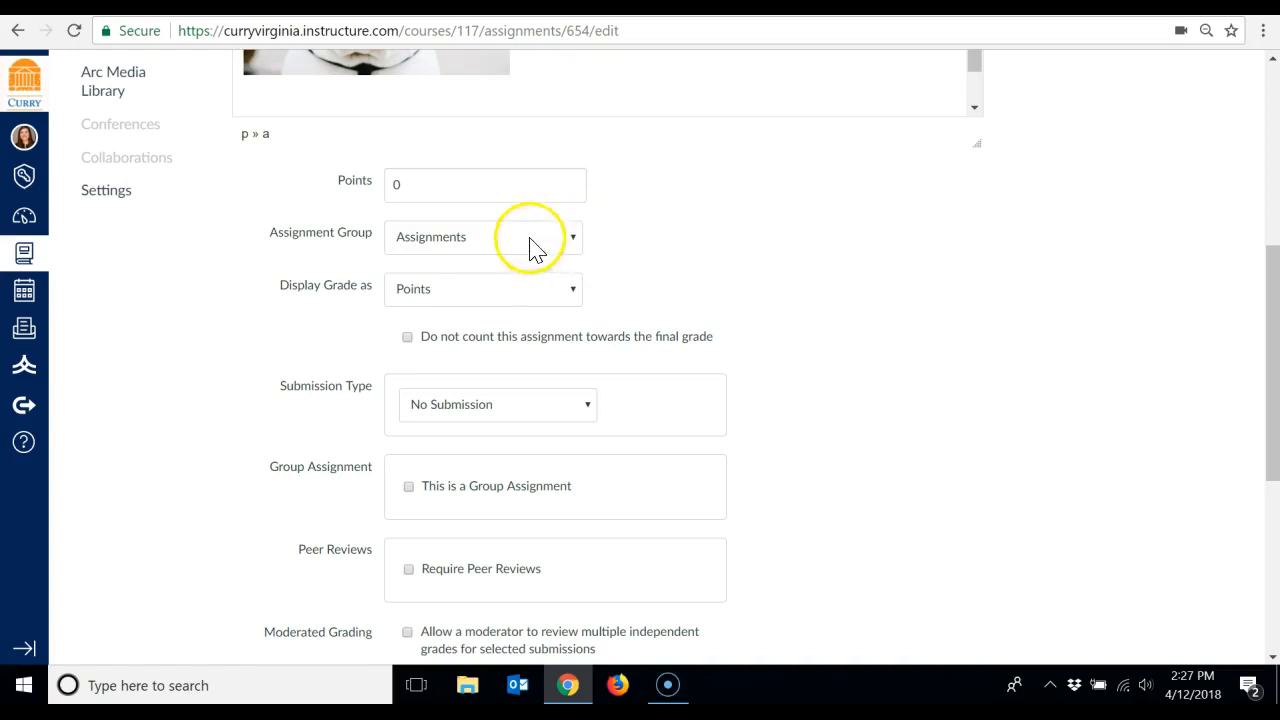
left_click(576, 292)
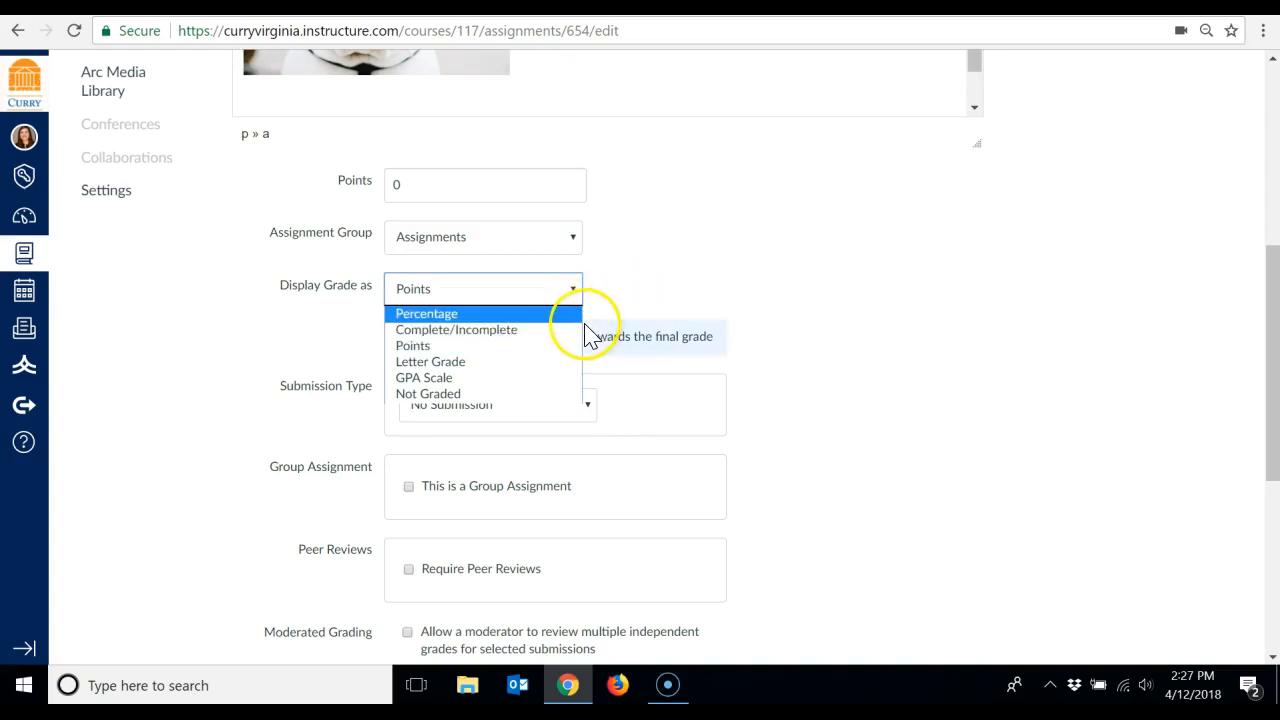
left_click(535, 348)
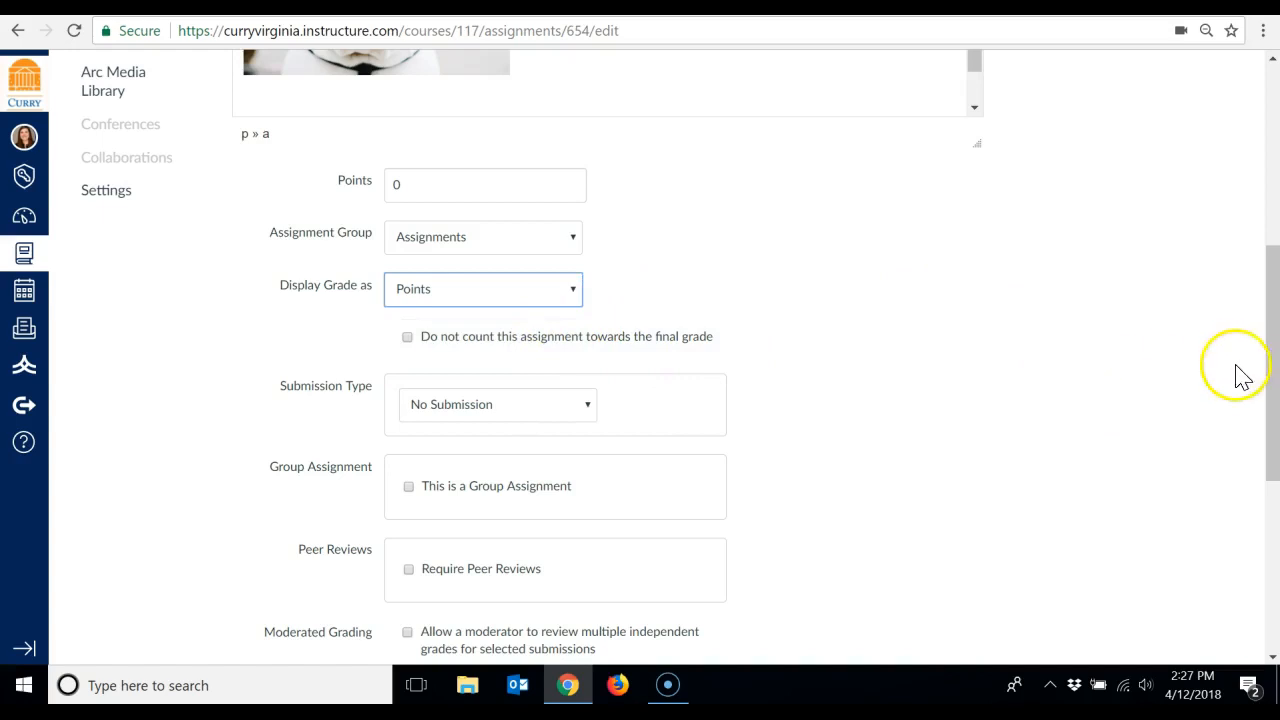
Set the submission type to Online, accepting text entry and file uploads restricted to .doc, .pdf
left_click_drag(1268, 377, 1271, 420)
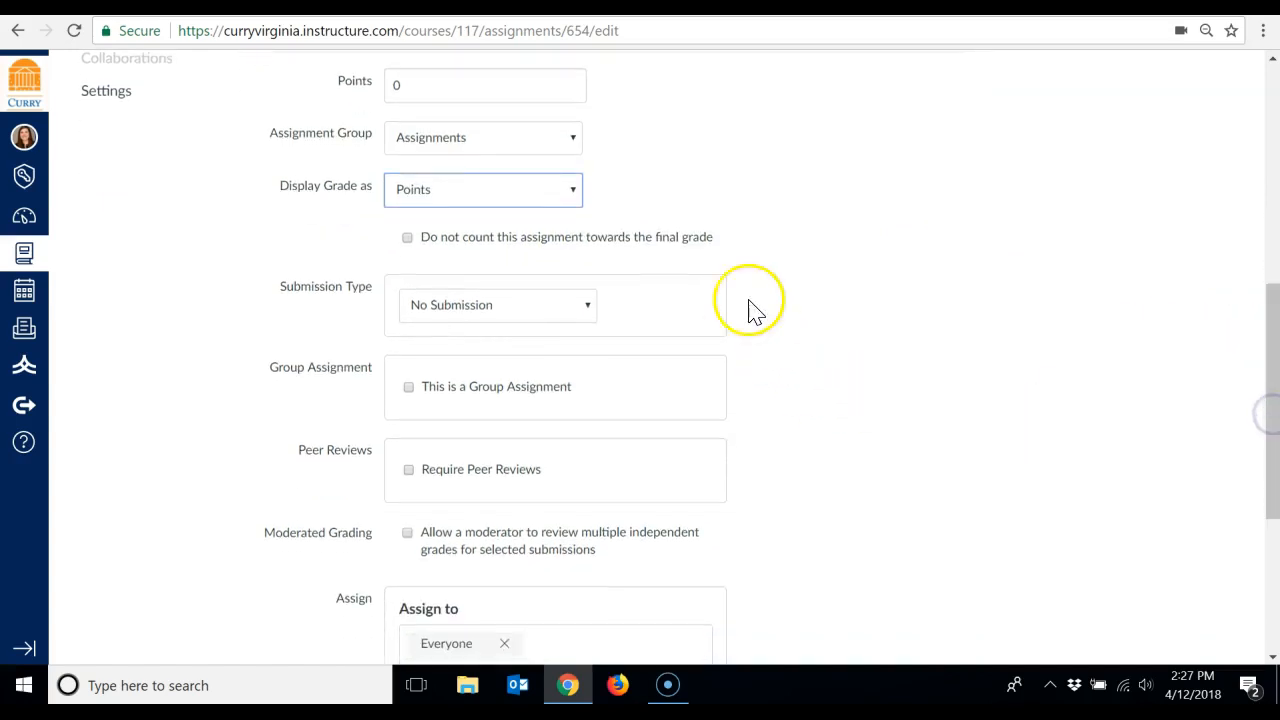
left_click(590, 308)
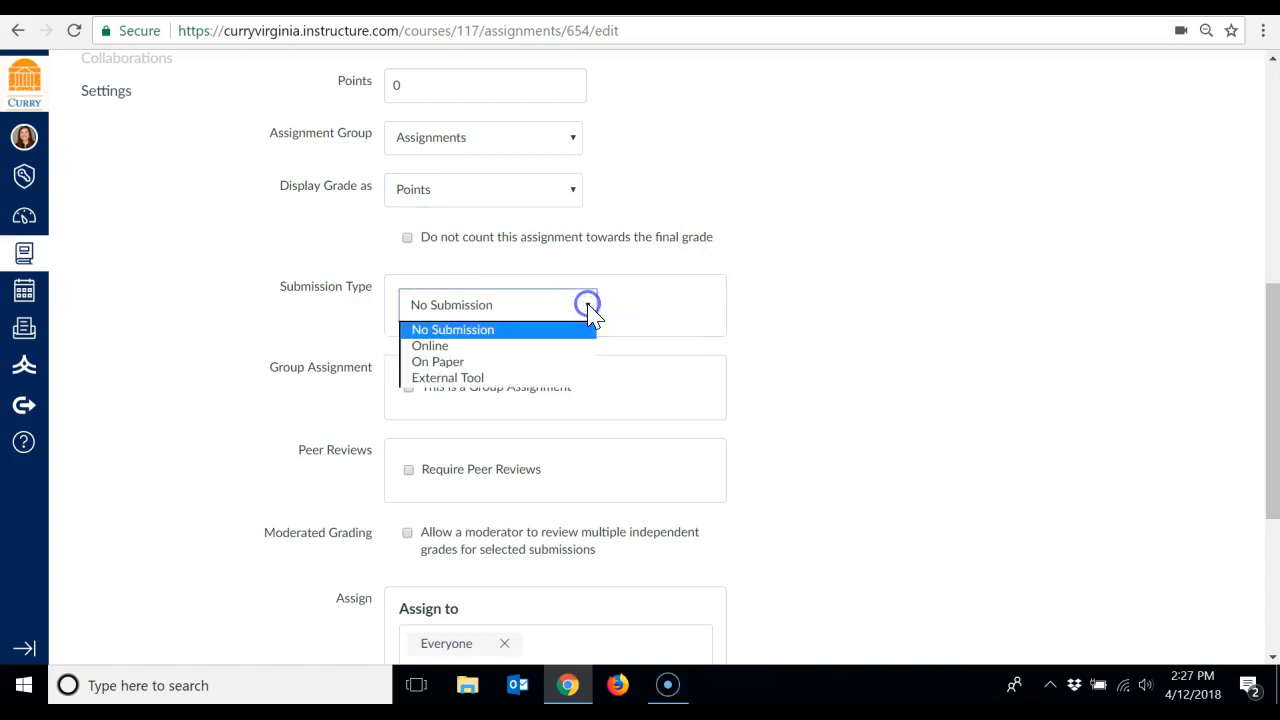
left_click(560, 350)
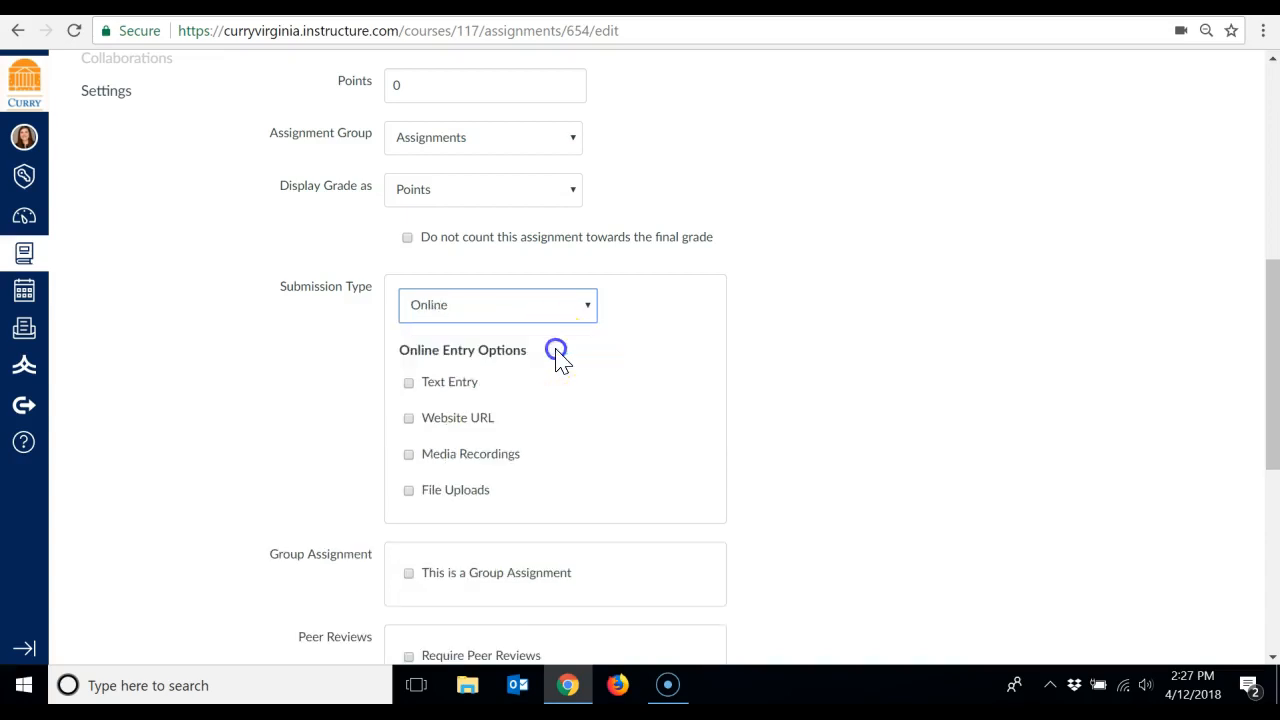
left_click_drag(1270, 372, 1270, 424)
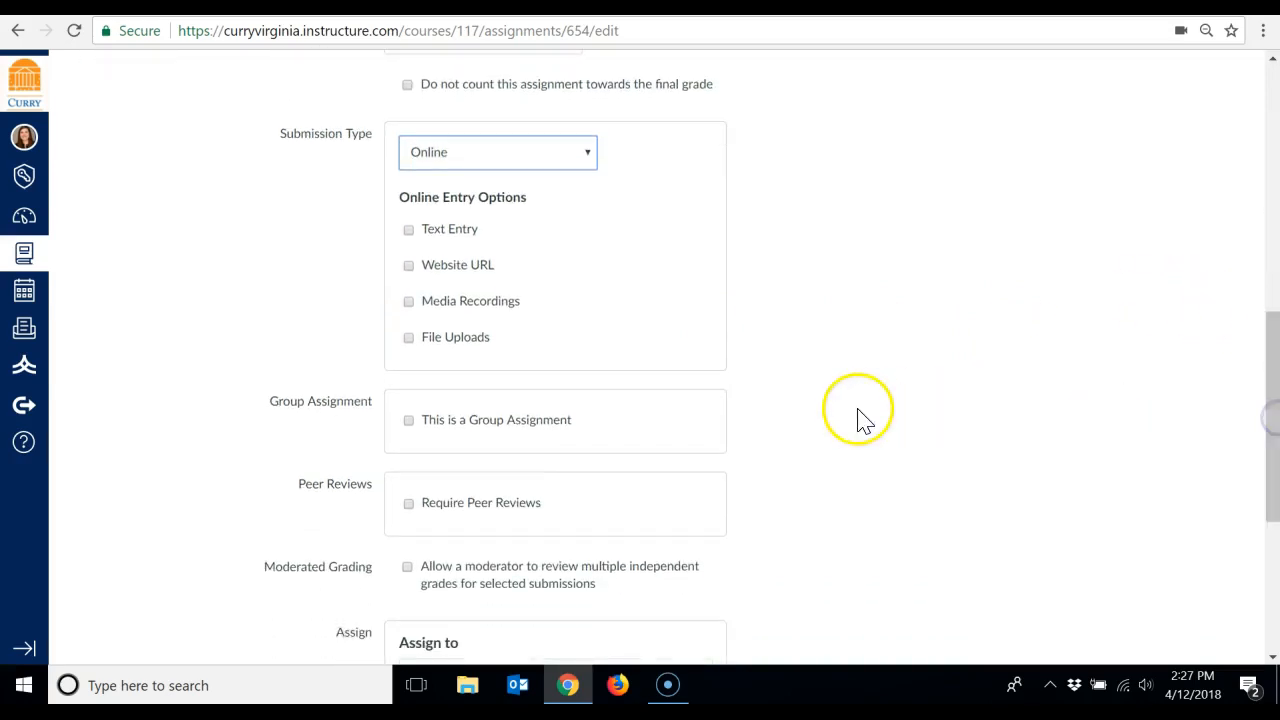
left_click(409, 230)
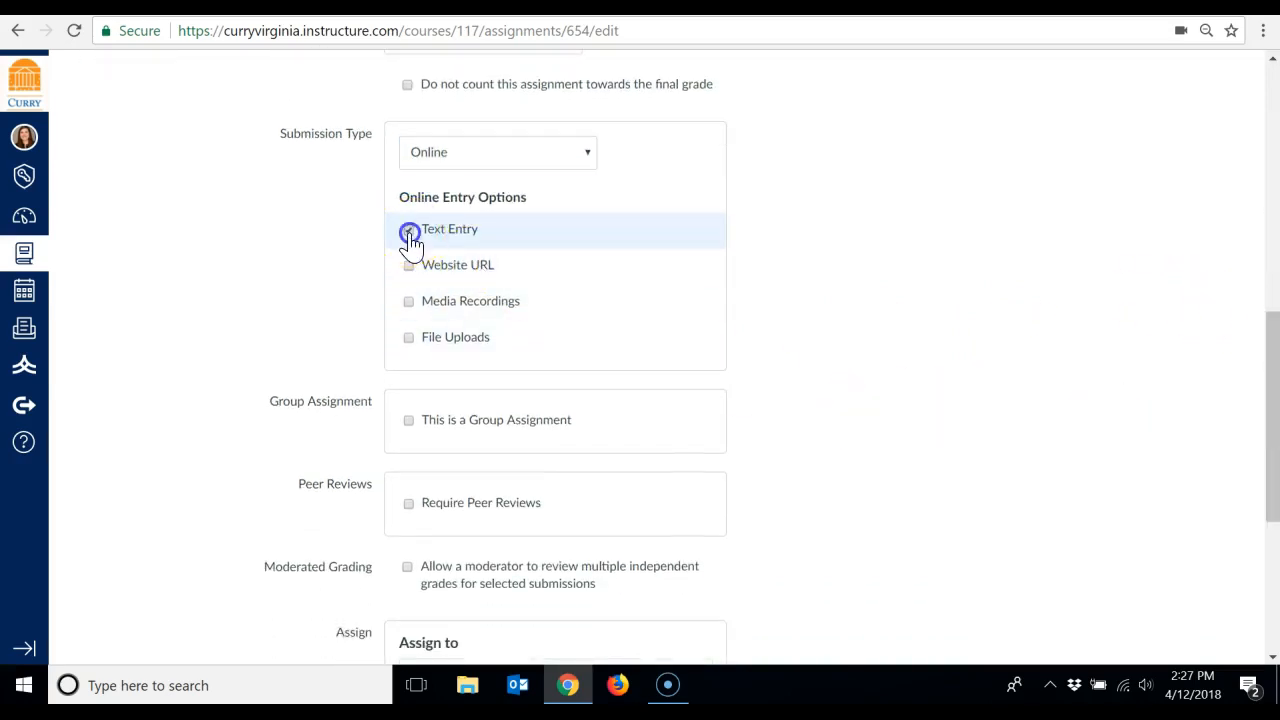
left_click(410, 338)
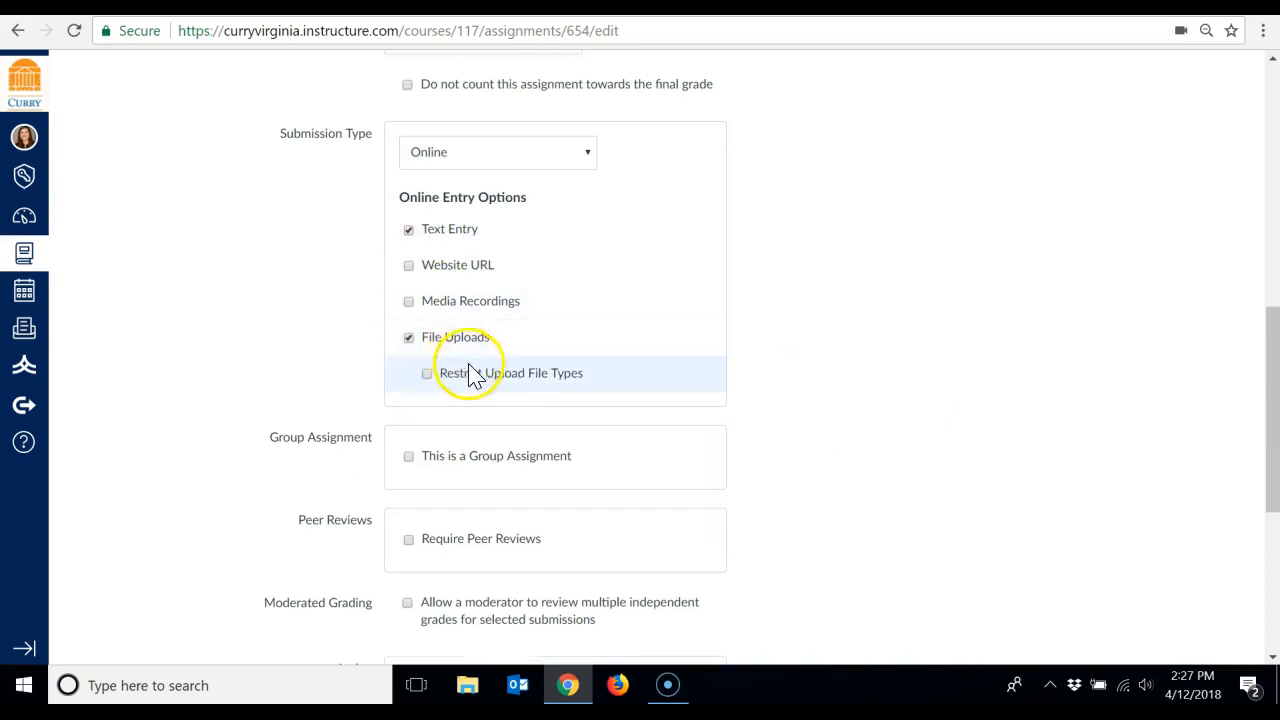
left_click(428, 374)
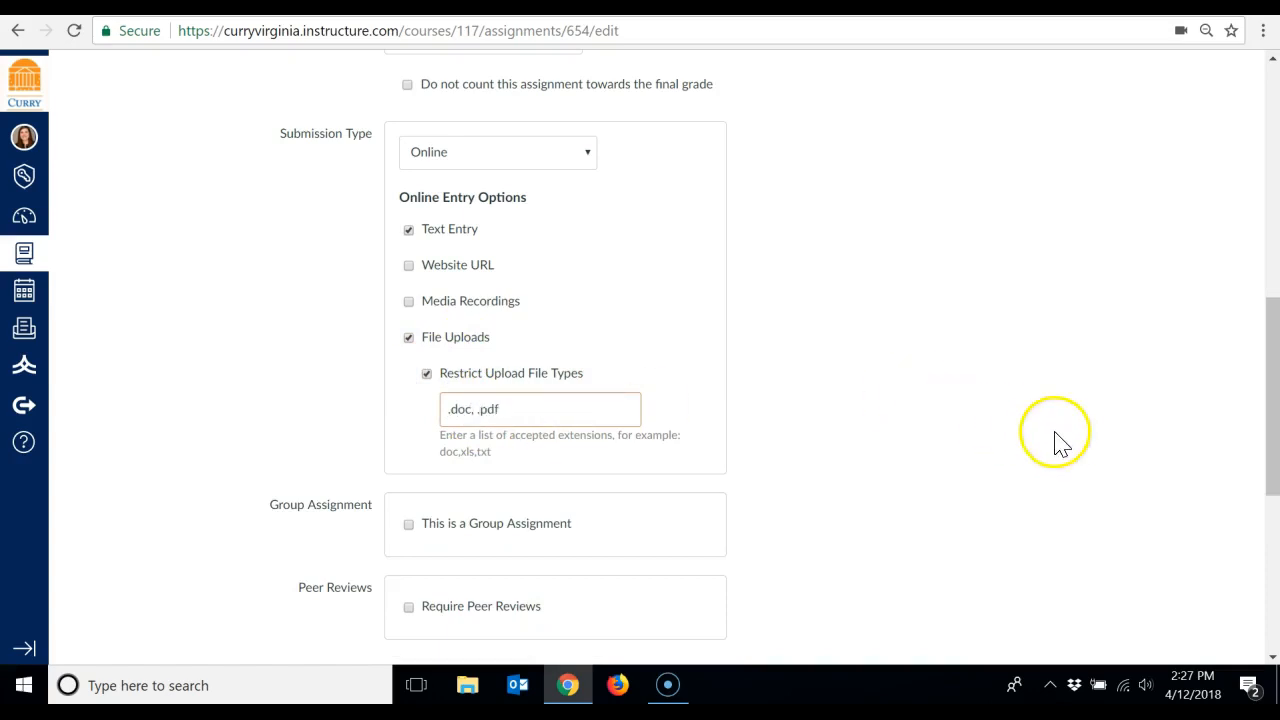
Mark this as a group assignment without creating a group set, and check the peer review options, leaving peer reviews off
left_click_drag(1274, 400, 1276, 480)
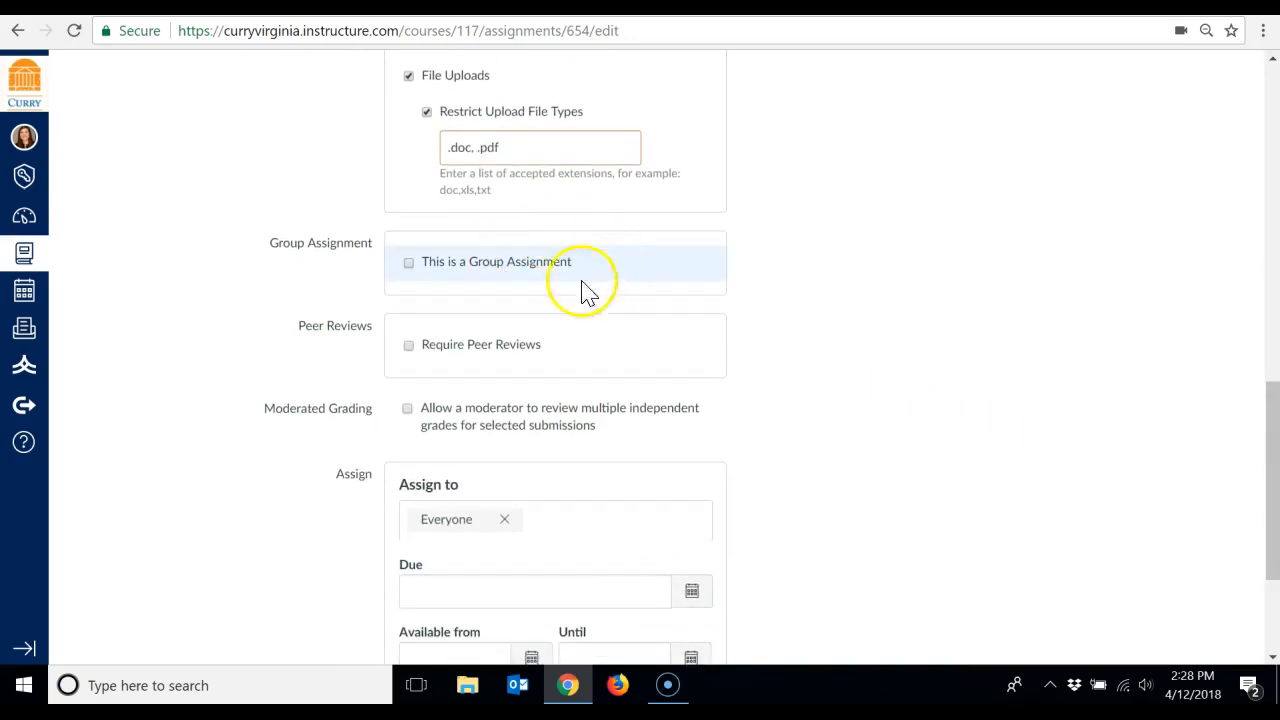
left_click_drag(1275, 470, 1272, 486)
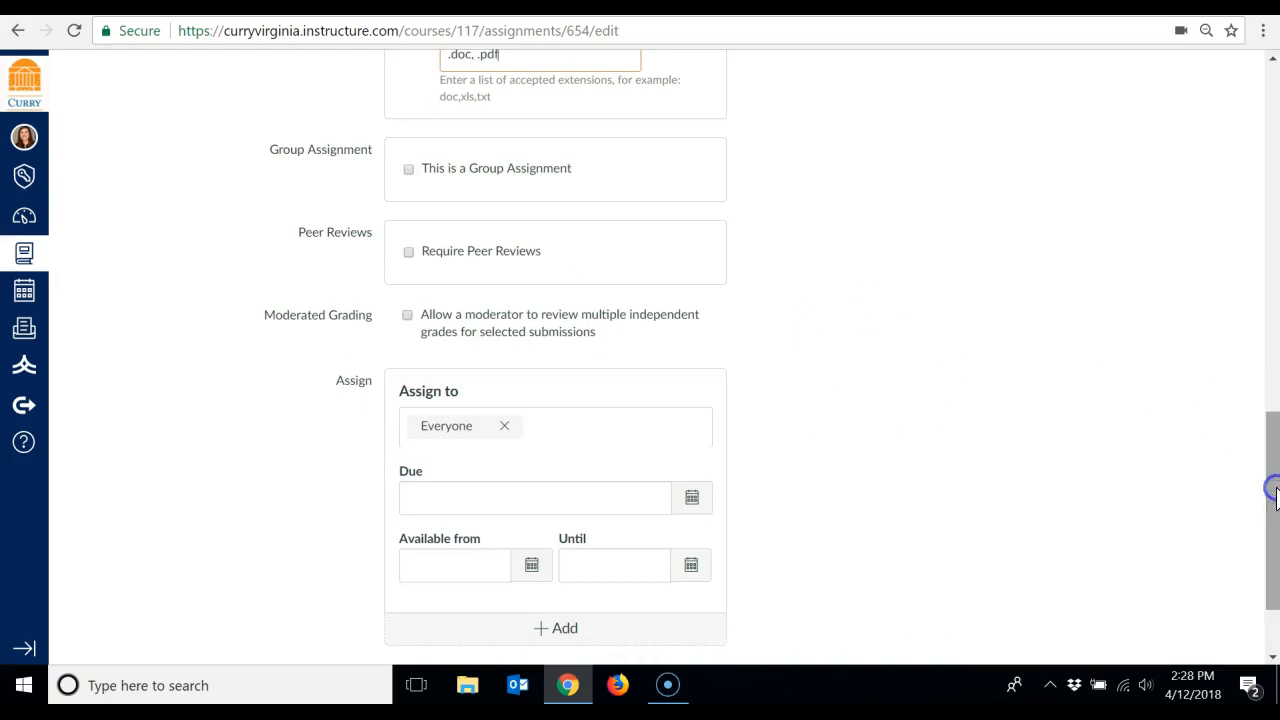
left_click(409, 172)
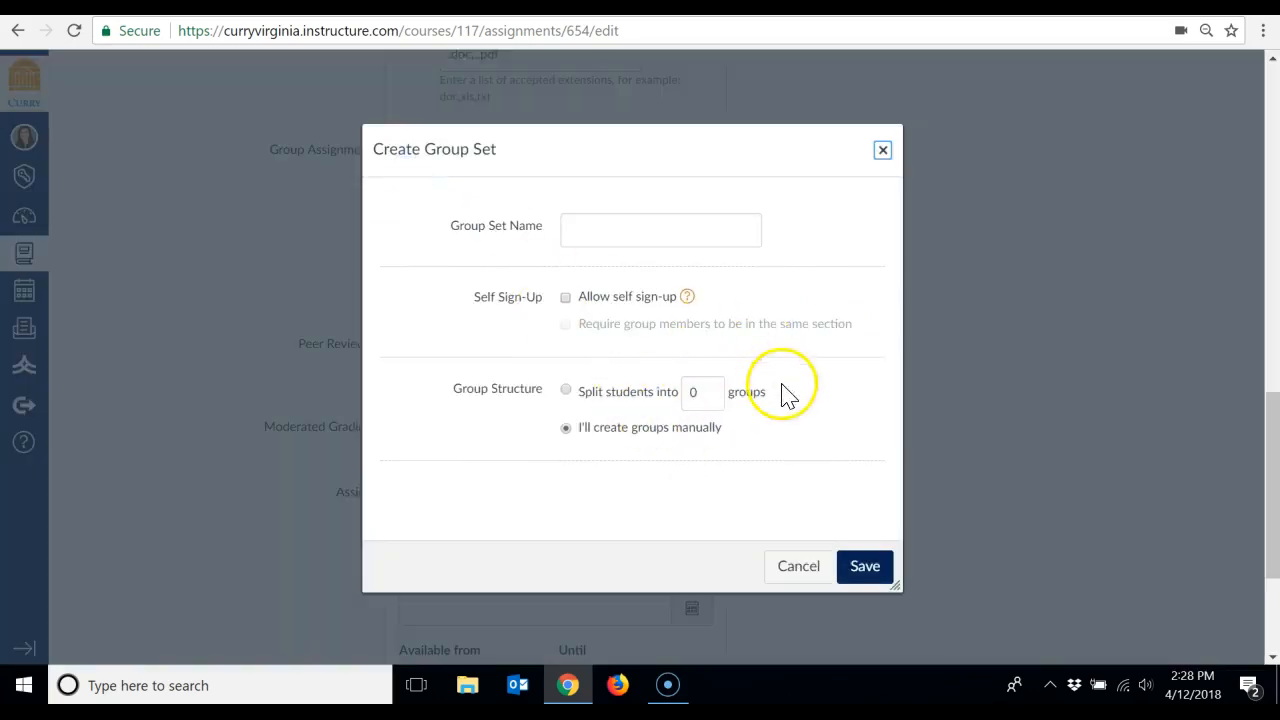
left_click(798, 565)
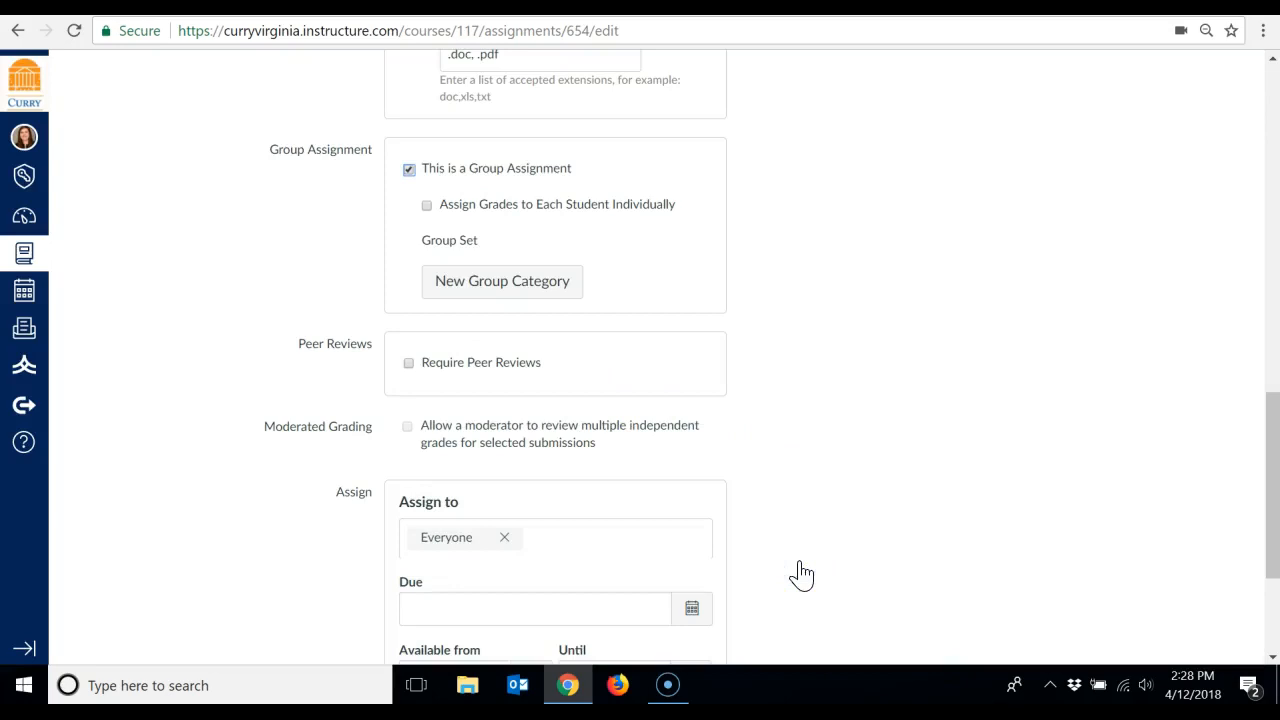
left_click(409, 364)
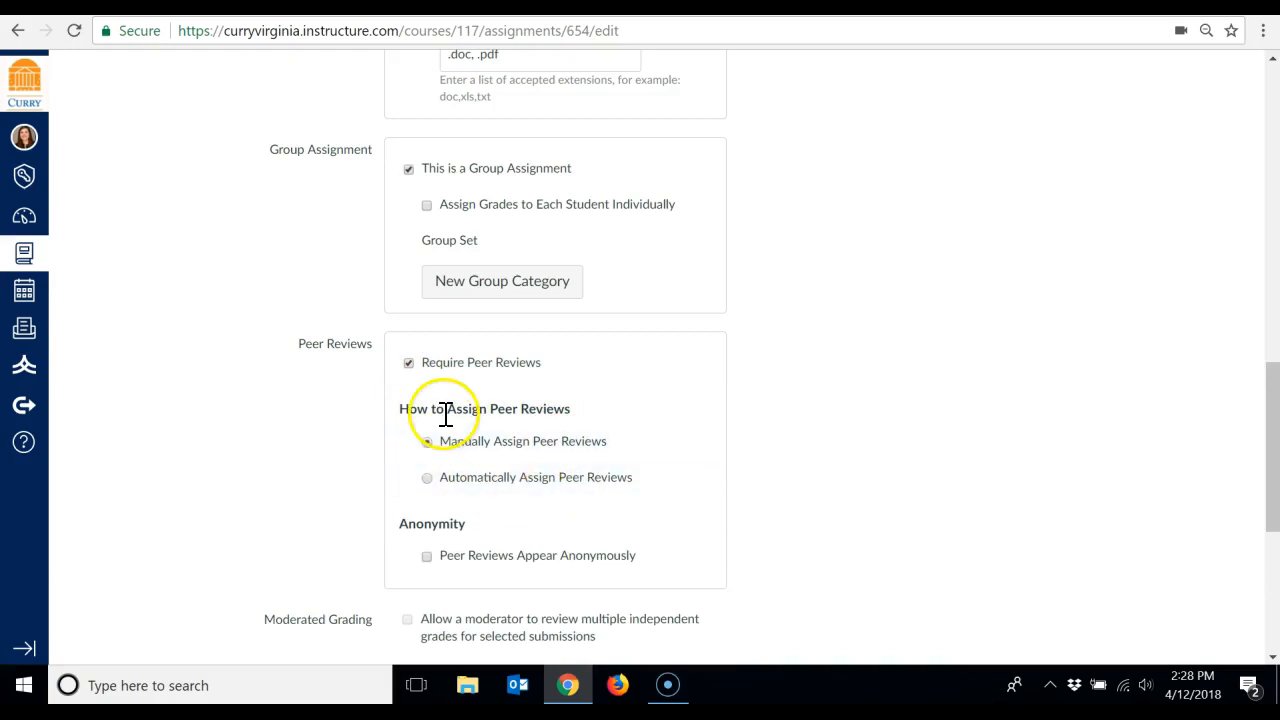
left_click(409, 364)
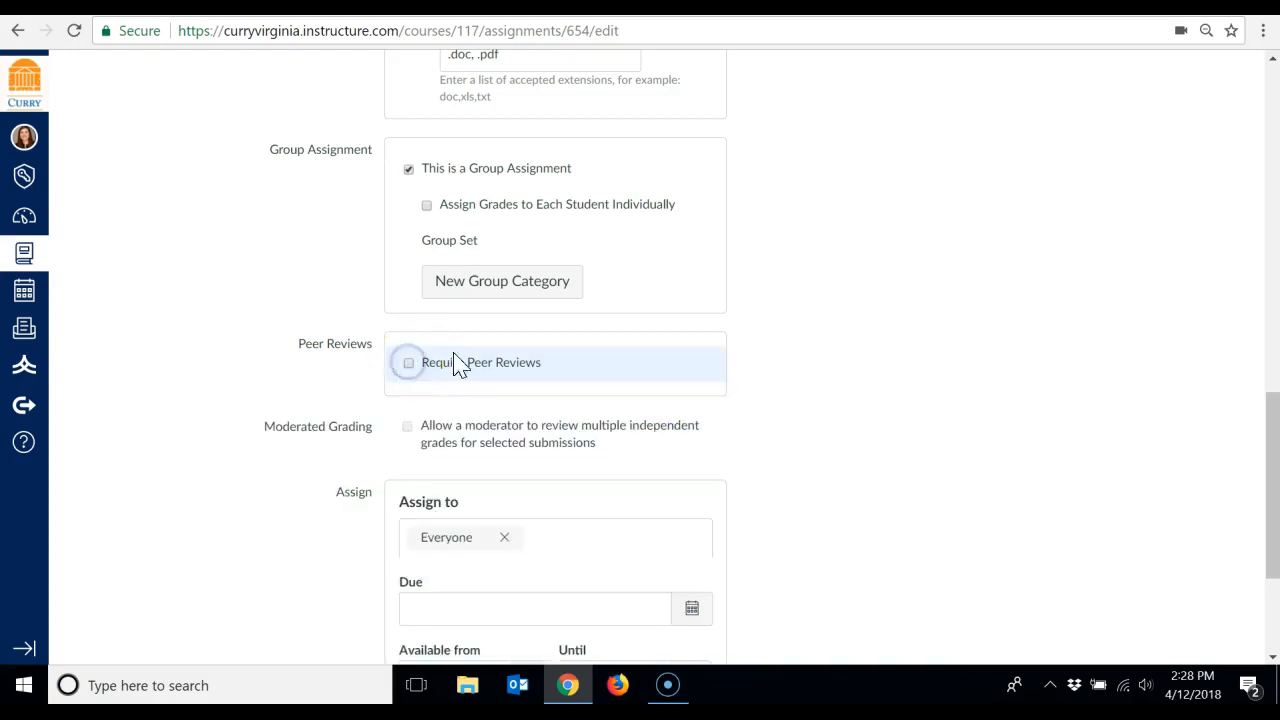
Add the Demo-April 2018 course section to the assignees alongside Everyone
left_click_drag(1275, 425, 1274, 478)
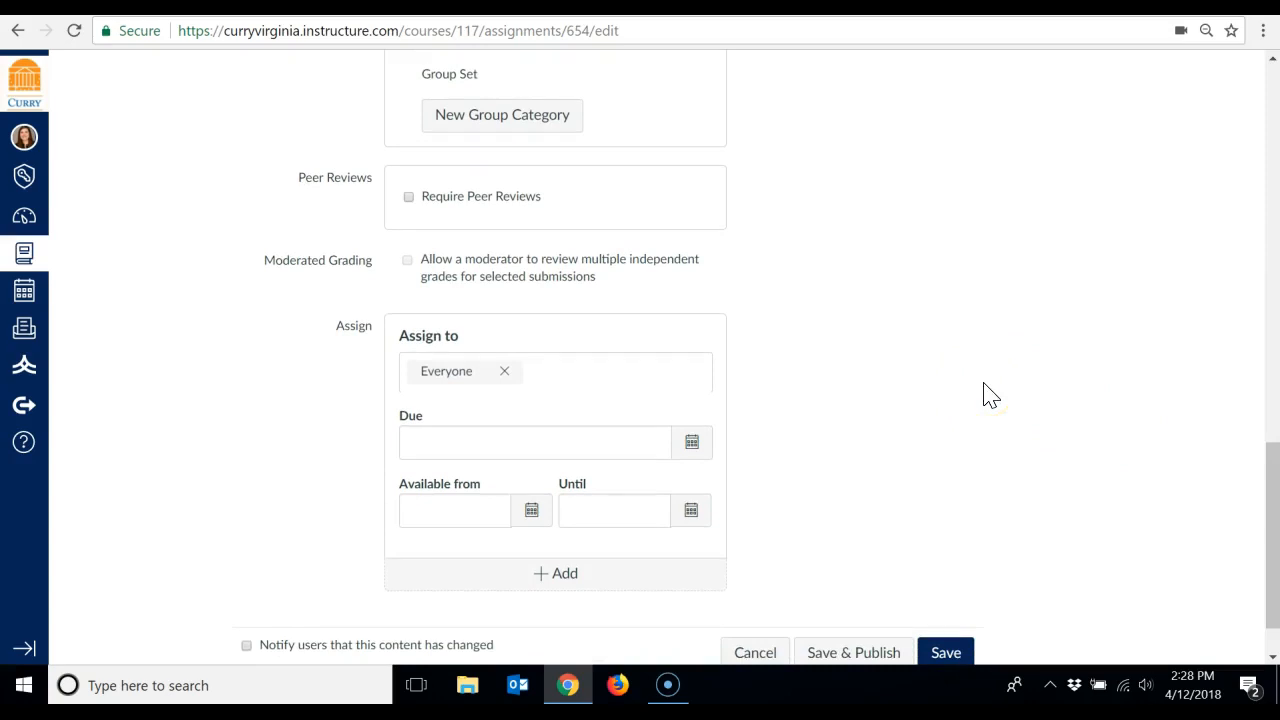
left_click_drag(1268, 500, 1271, 526)
mouse_move(605, 215)
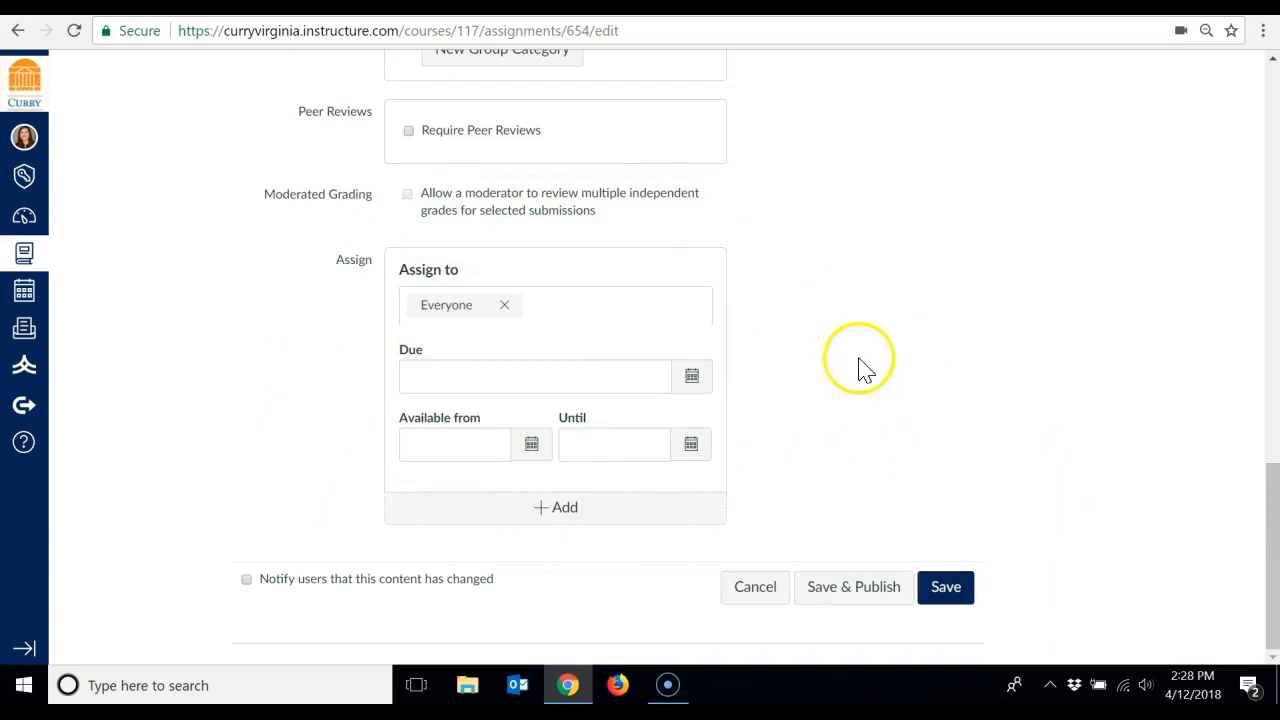
left_click(590, 298)
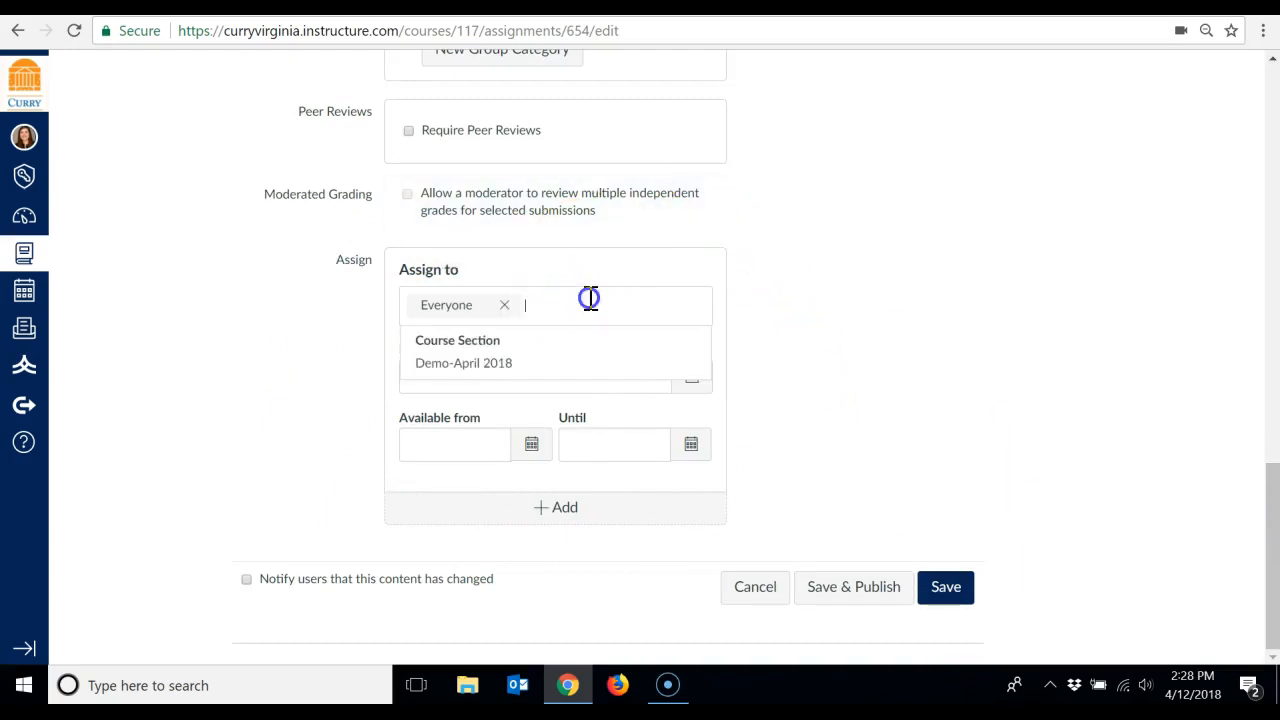
left_click(545, 363)
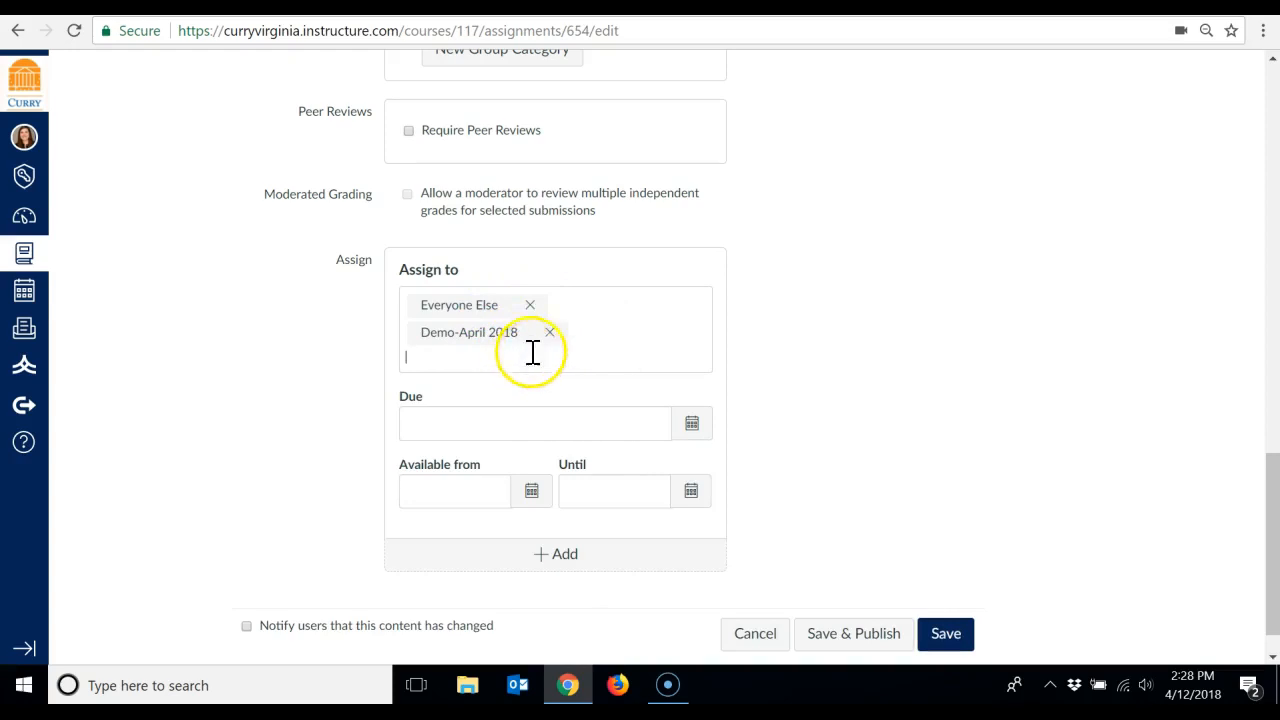
Try to move Everyone from the first assignee block into a newly added second block, and remove the second block
left_click(566, 561)
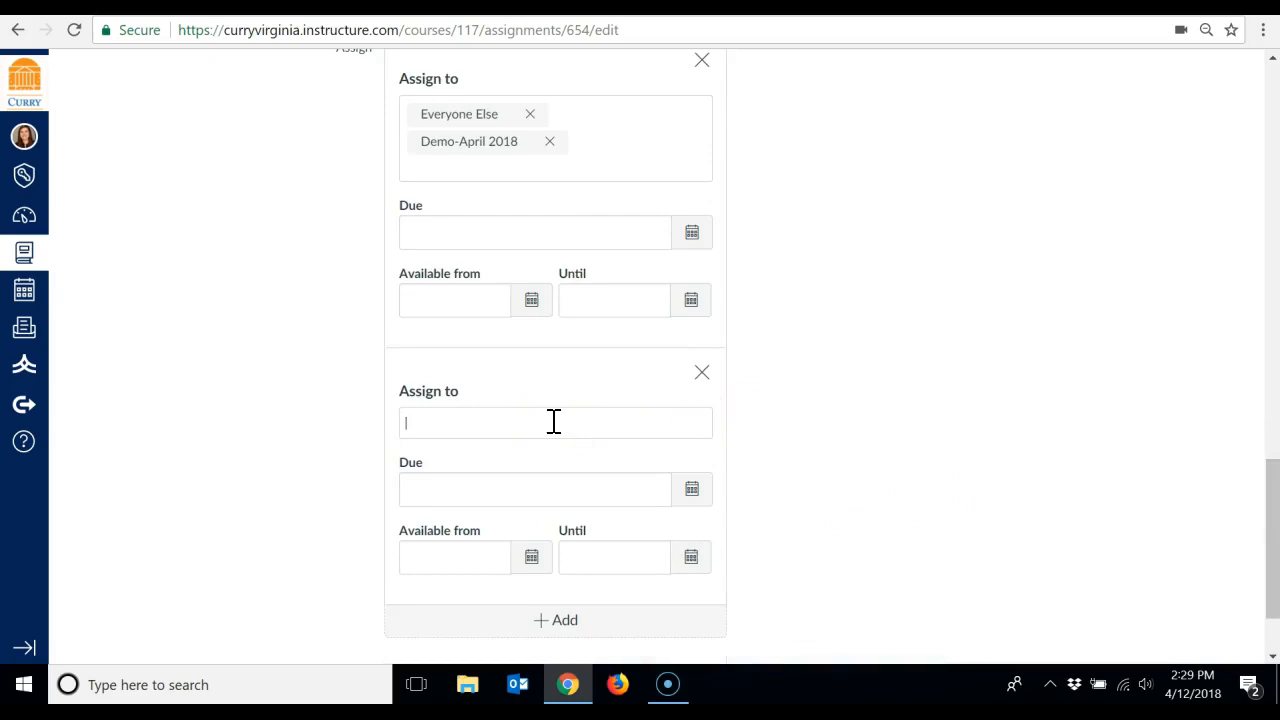
left_click(529, 116)
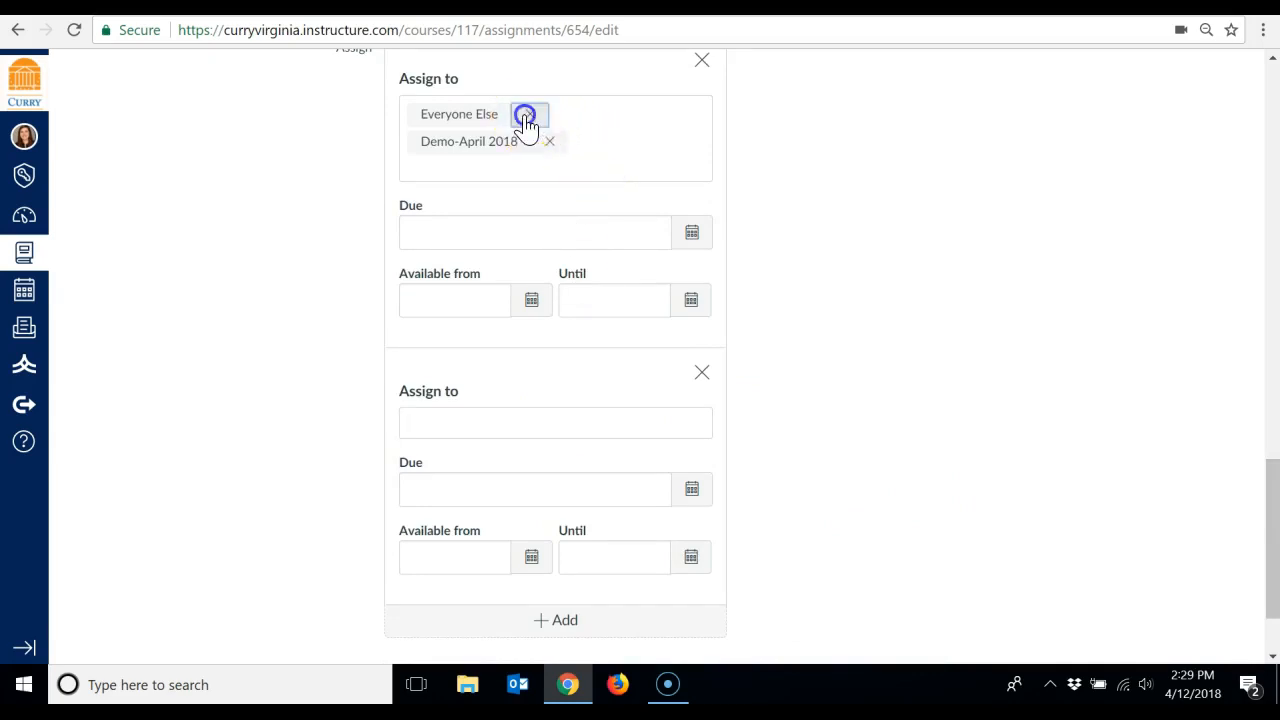
left_click(463, 397)
type("Ee")
key("BackSpace")
key("BackSpace")
key("BackSpace")
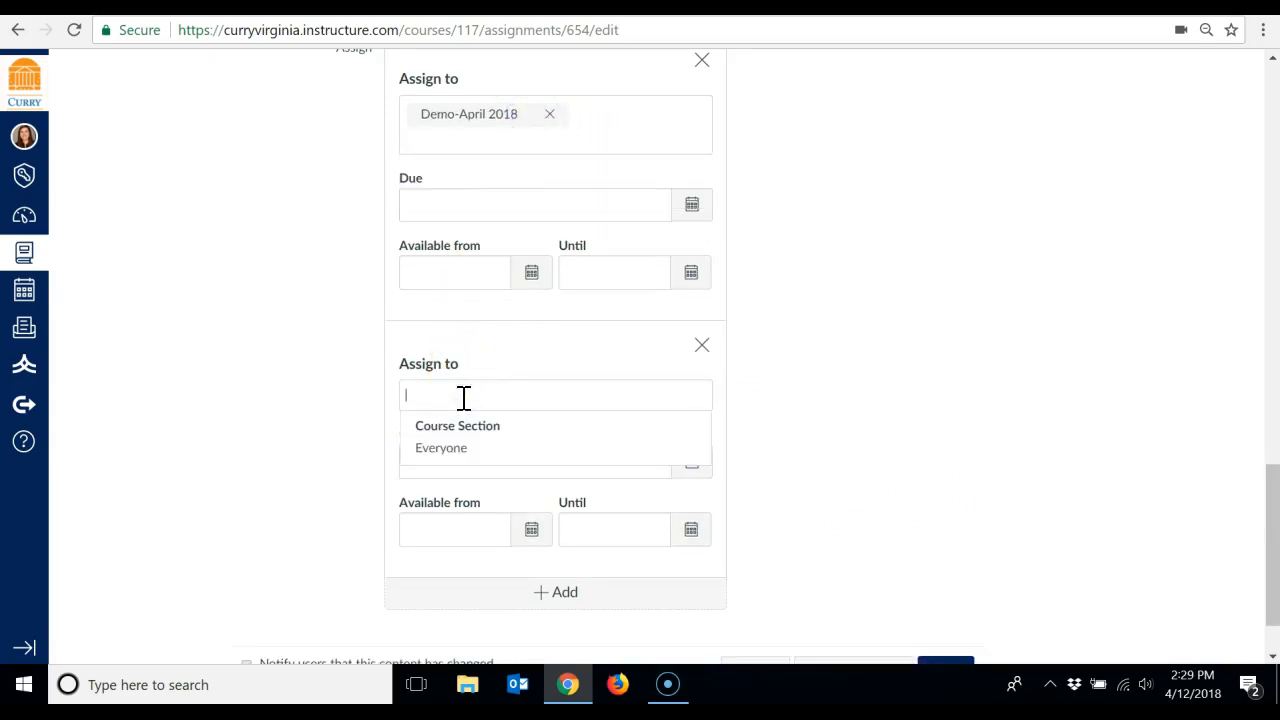
left_click(447, 462)
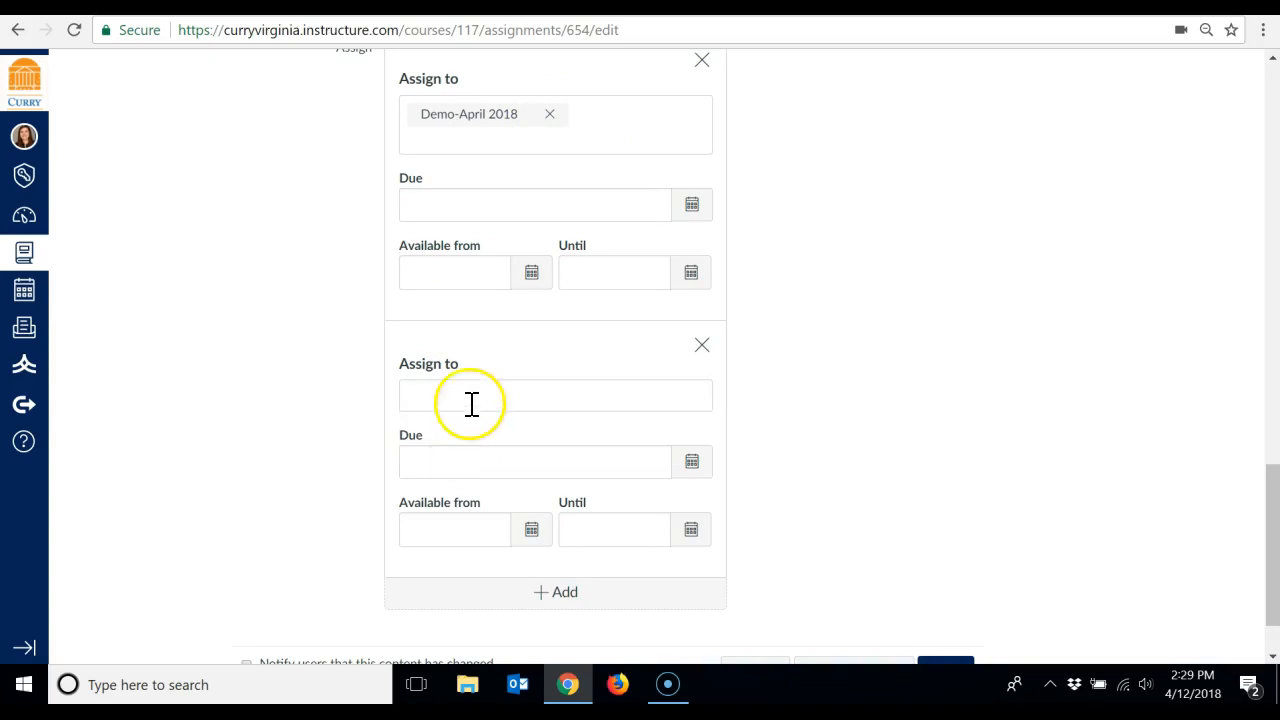
left_click(471, 403)
left_click(481, 426)
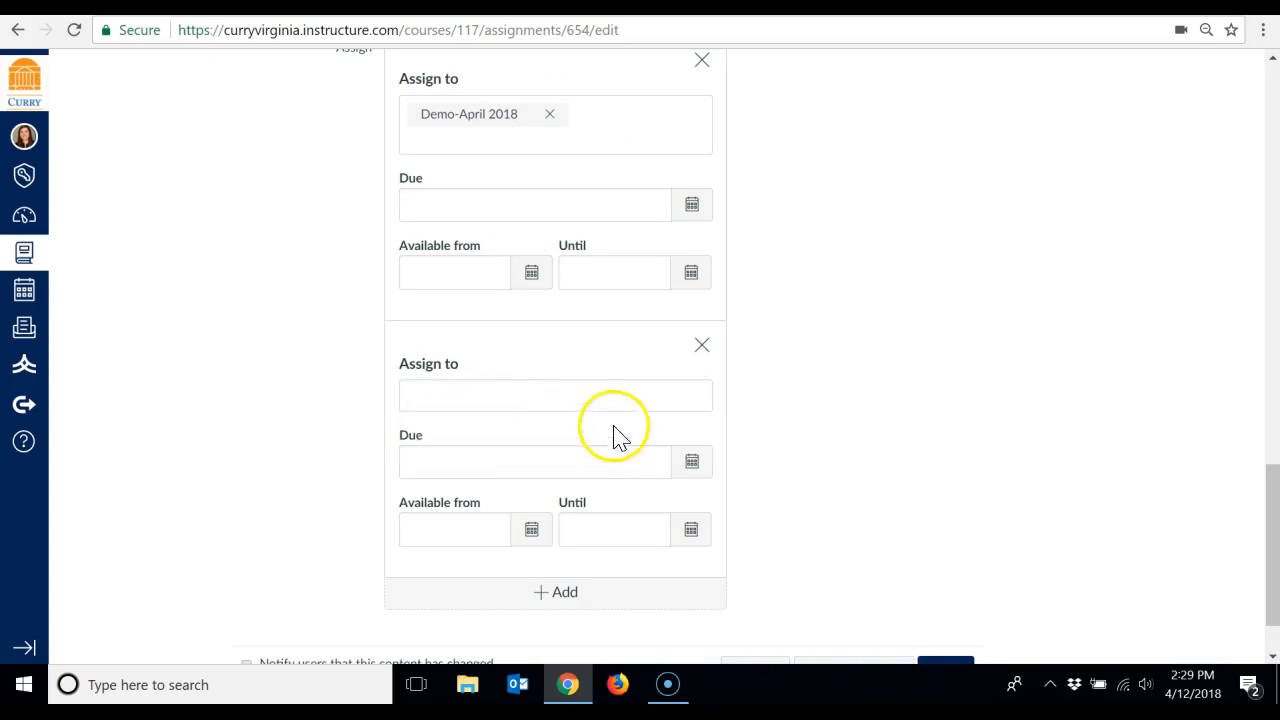
left_click(702, 344)
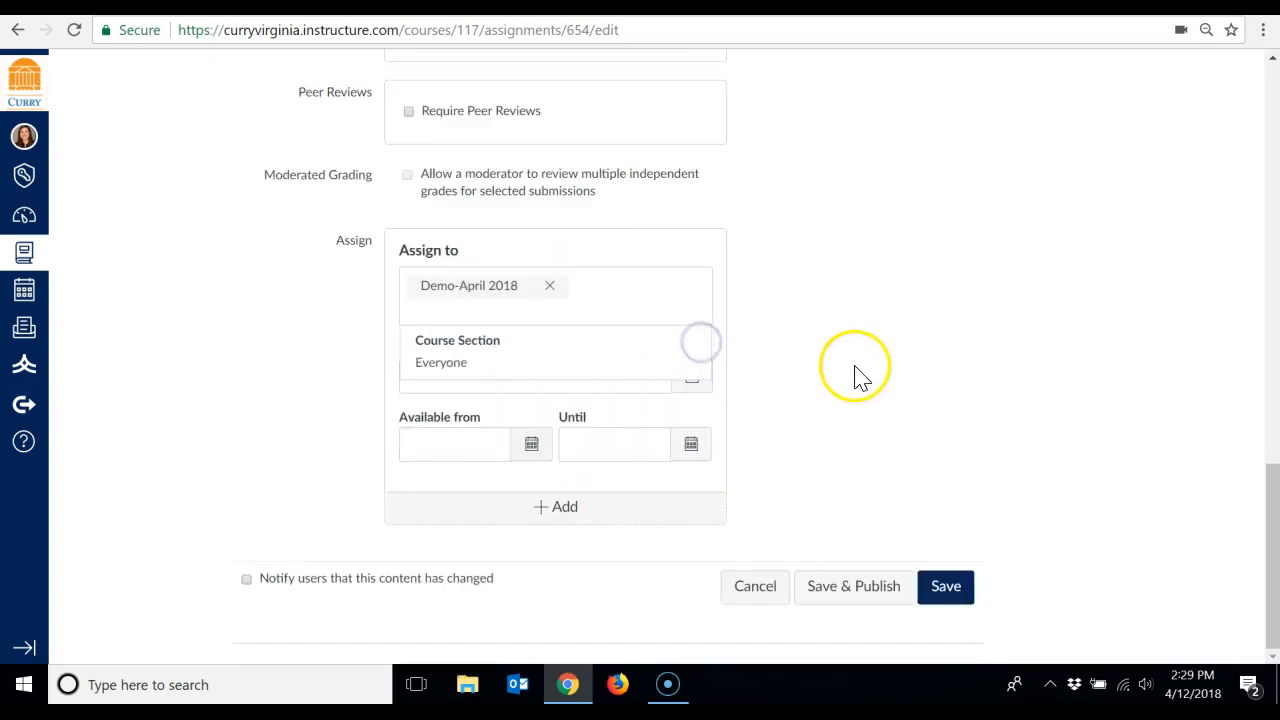
Add Everyone back to the assignees next to Demo-April 2018 and try to save and publish the assignment
left_click(652, 297)
left_click(620, 364)
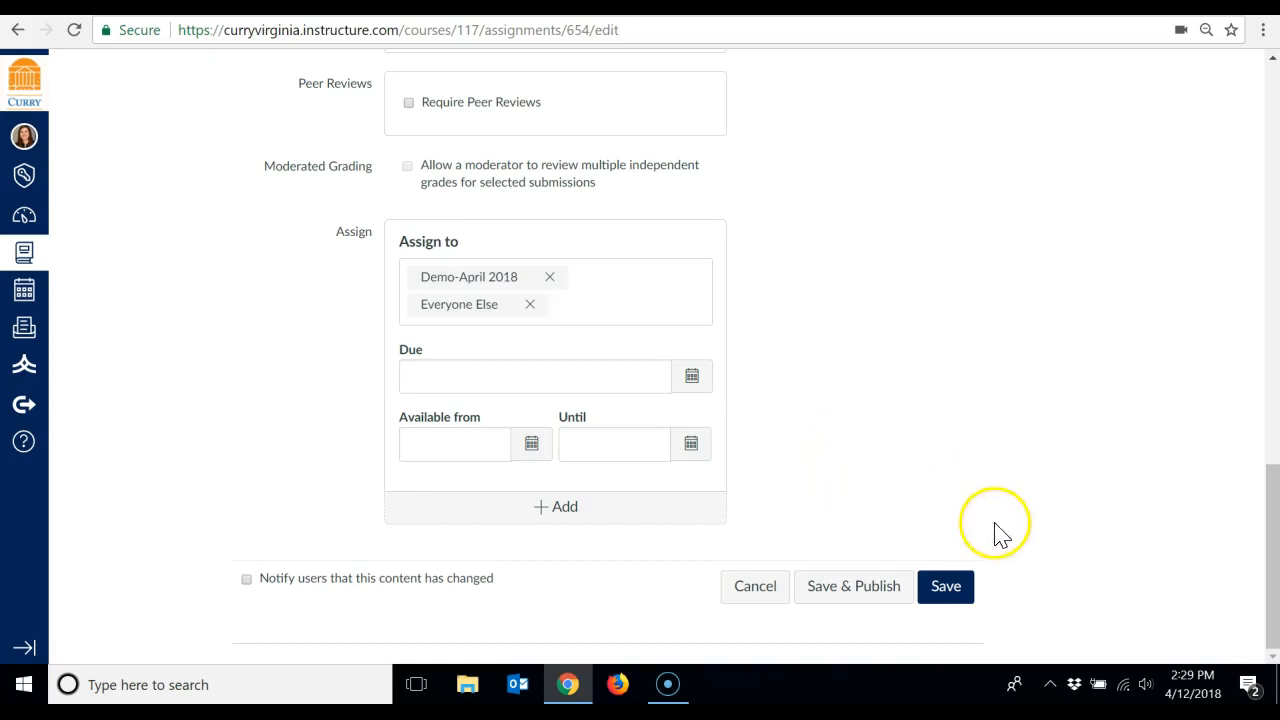
left_click(864, 598)
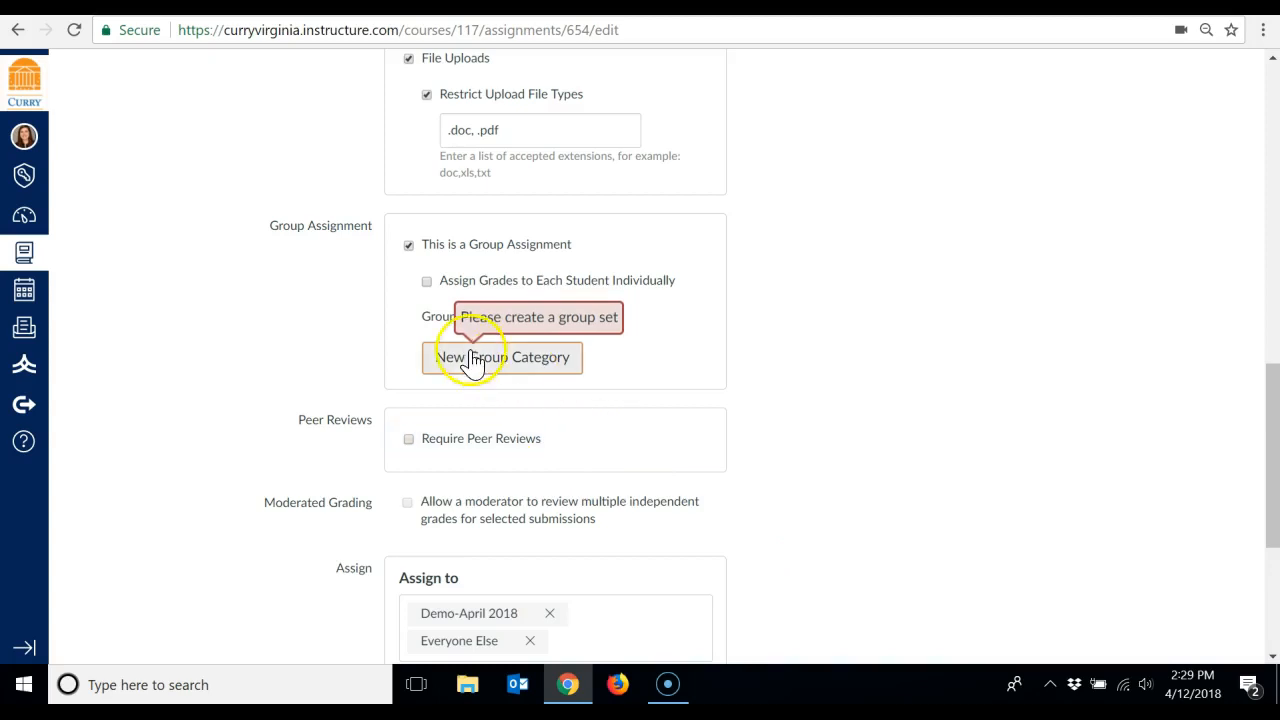
Remove the group assignment setting from the assignment, and save and publish it
left_click(408, 245)
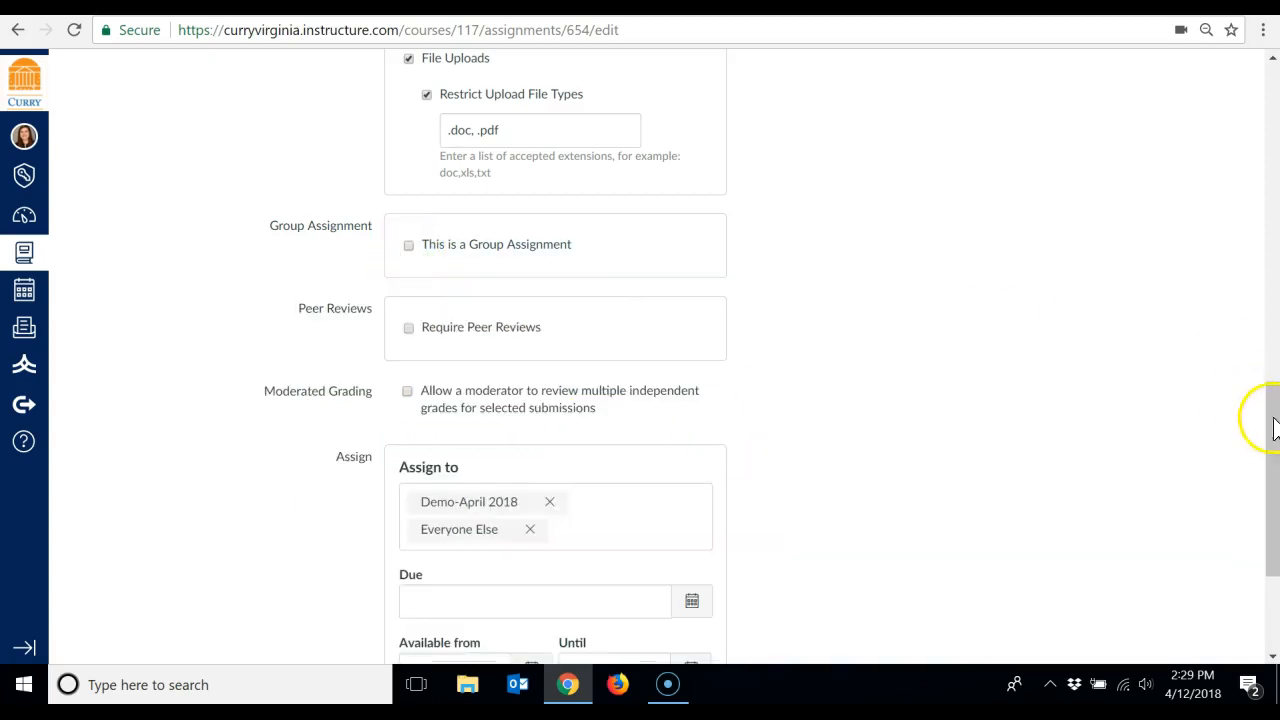
left_click_drag(1274, 428, 1271, 528)
left_click(876, 593)
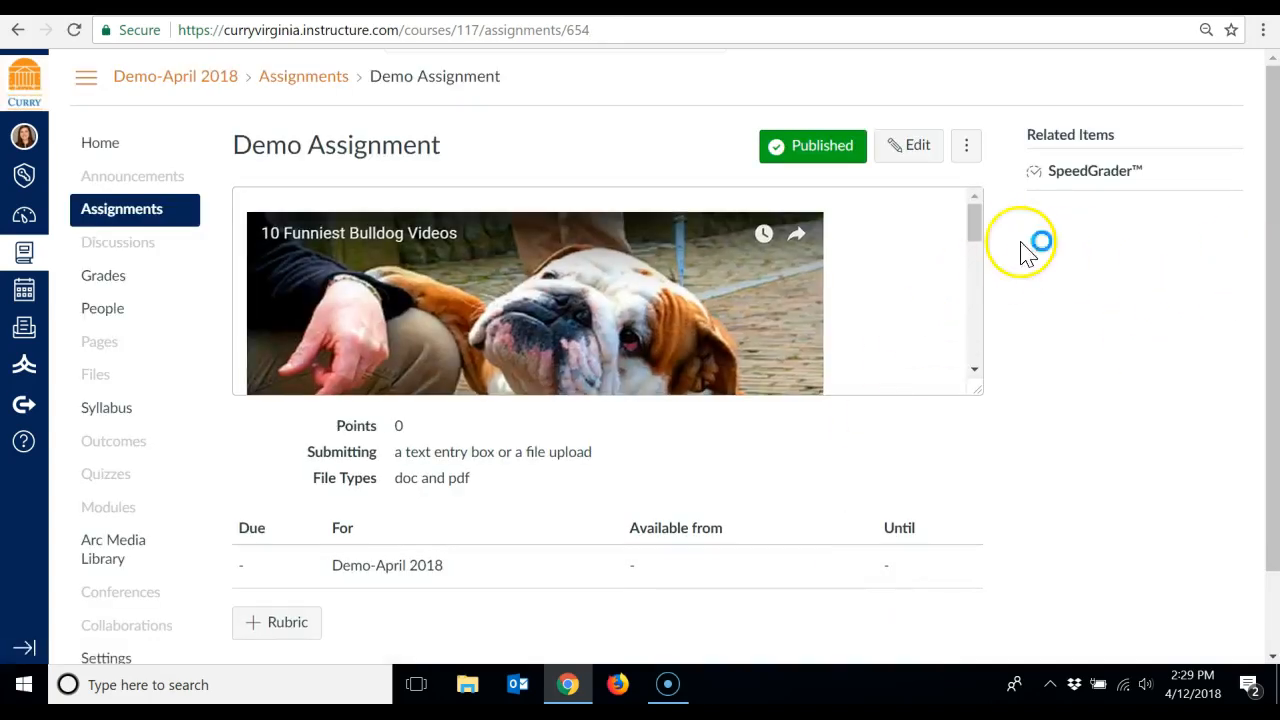
Review the published assignment's page, and open a new rubric form to examine its criteria, ratings, points and grading options
mouse_move(977, 216)
left_mouse_down()
mouse_move(979, 361)
mouse_move(983, 225)
left_mouse_up()
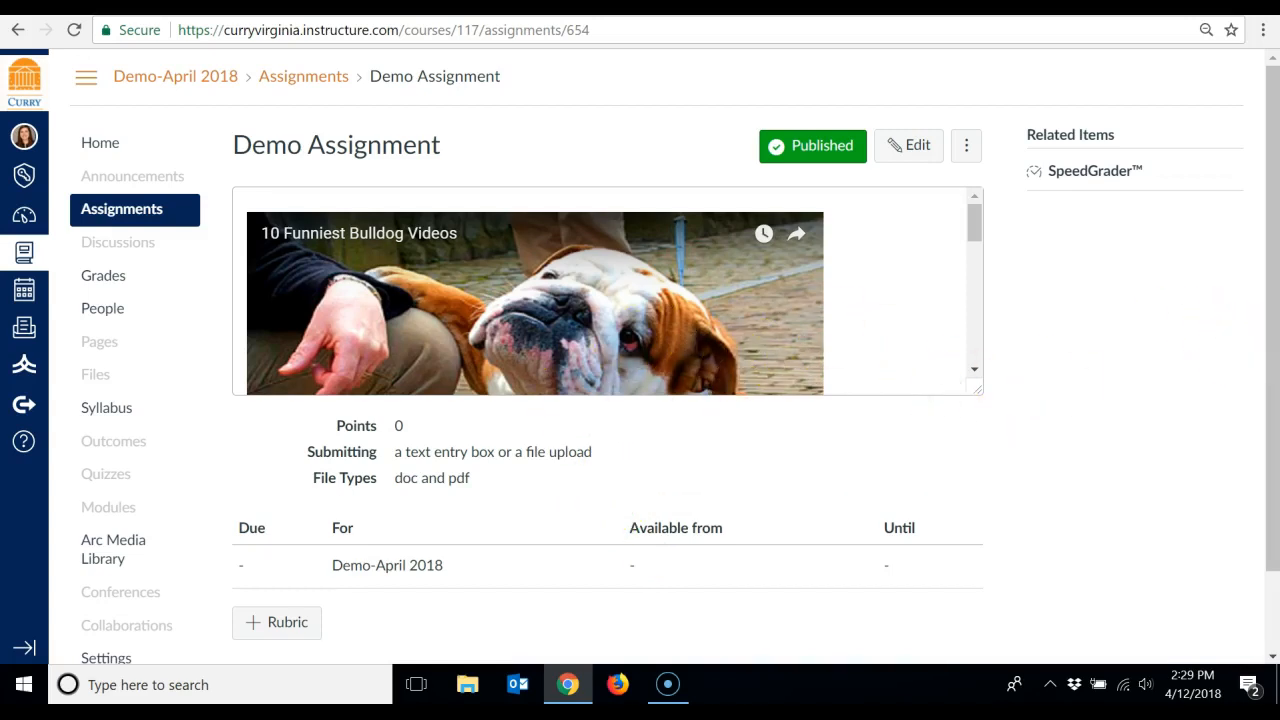
left_click_drag(1268, 314, 1271, 394)
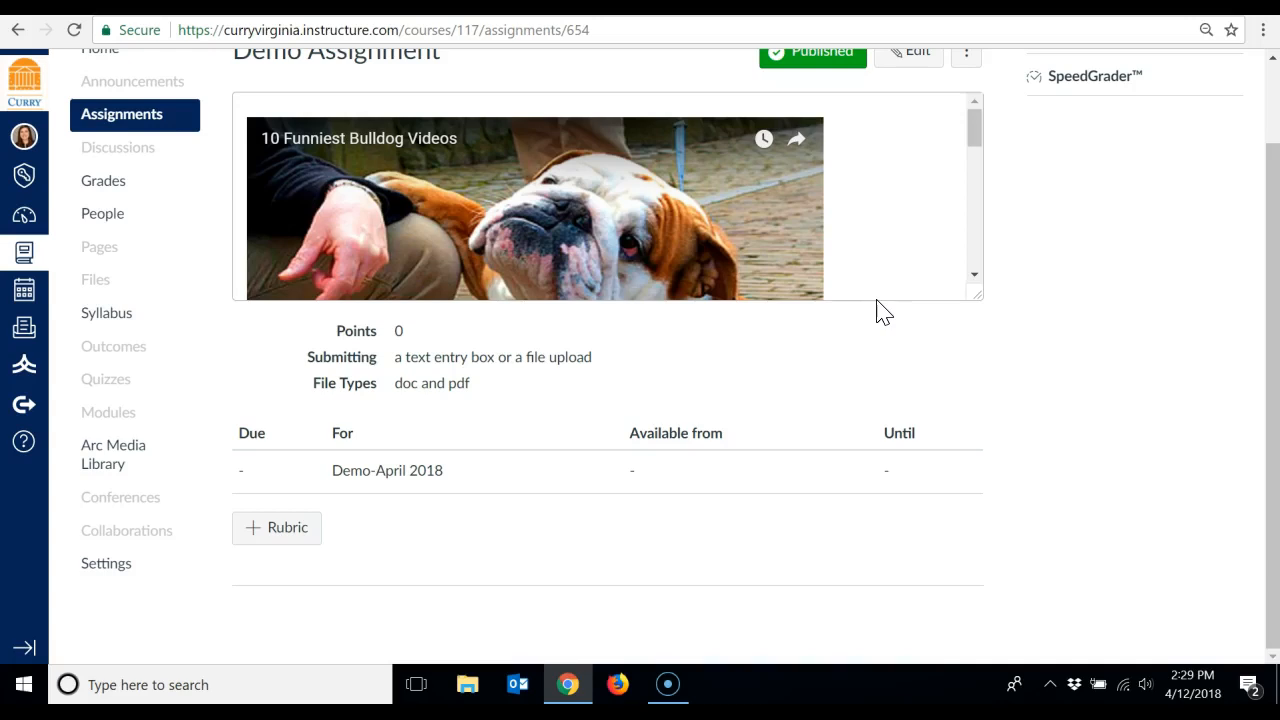
left_click(285, 533)
left_click_drag(1272, 302, 1277, 454)
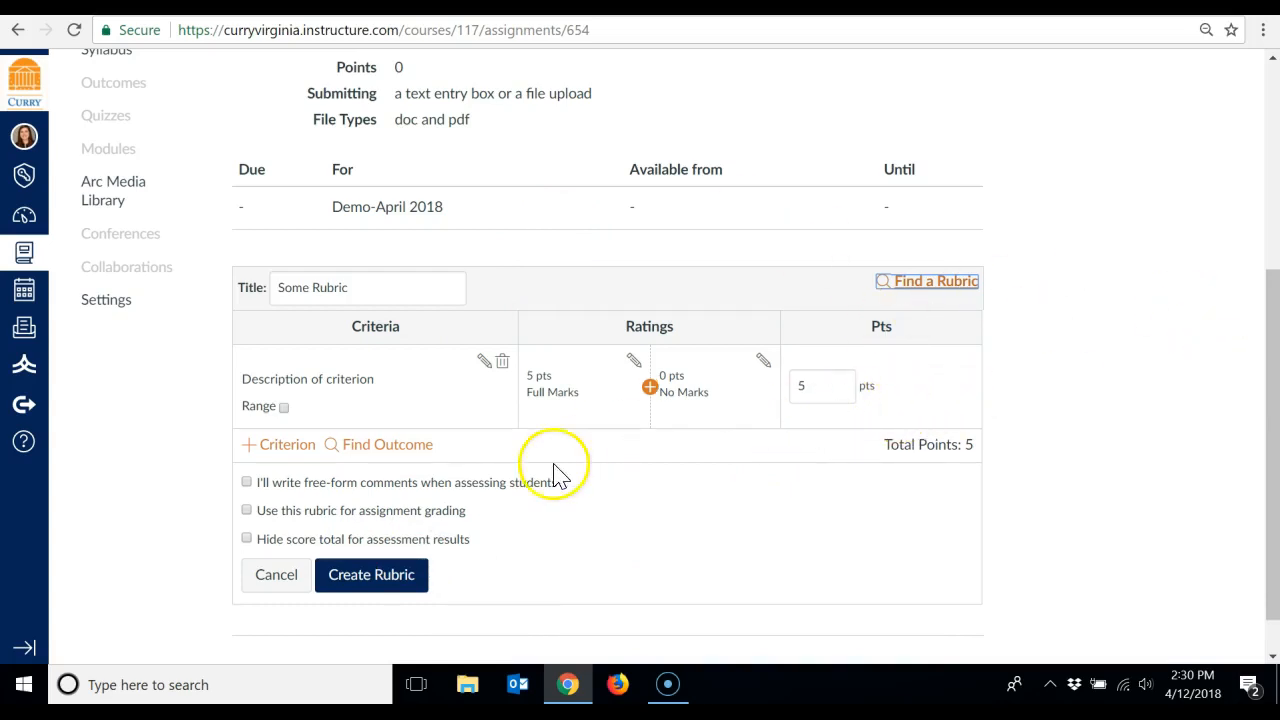
Leave the rubric uncreated and reopen Demo Assignment for editing
left_click_drag(1273, 452, 1268, 240)
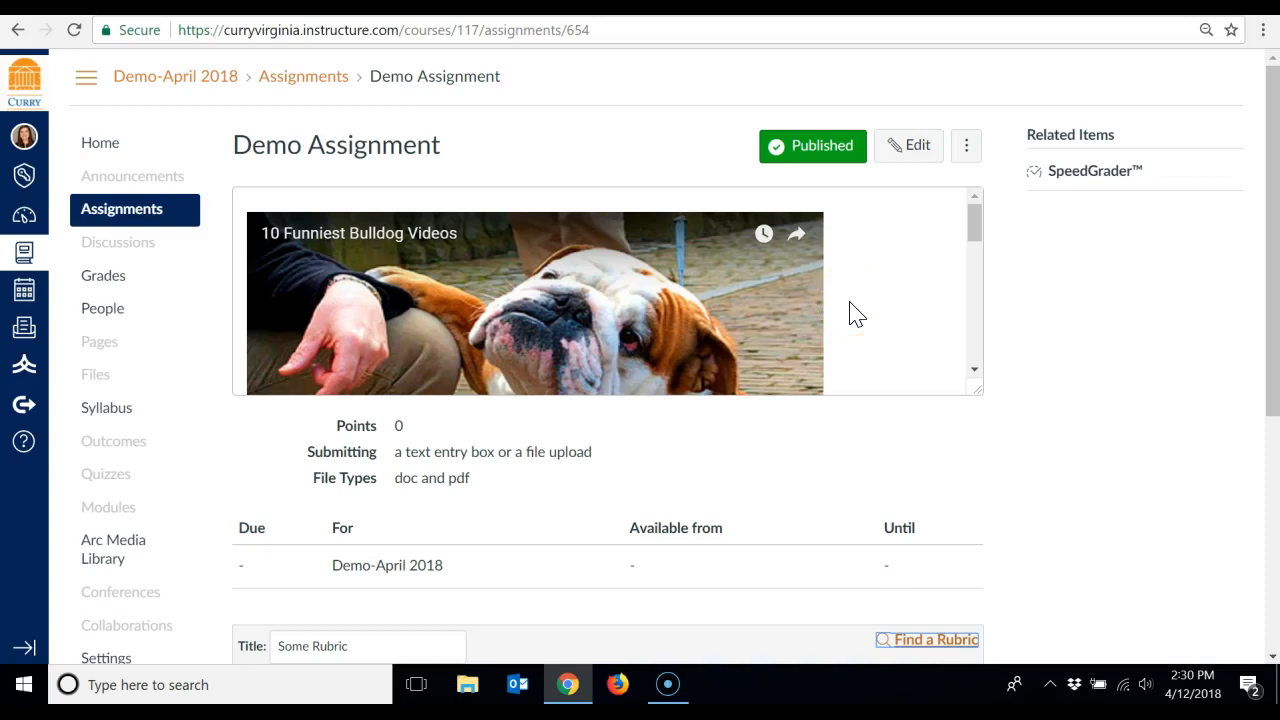
left_click(914, 158)
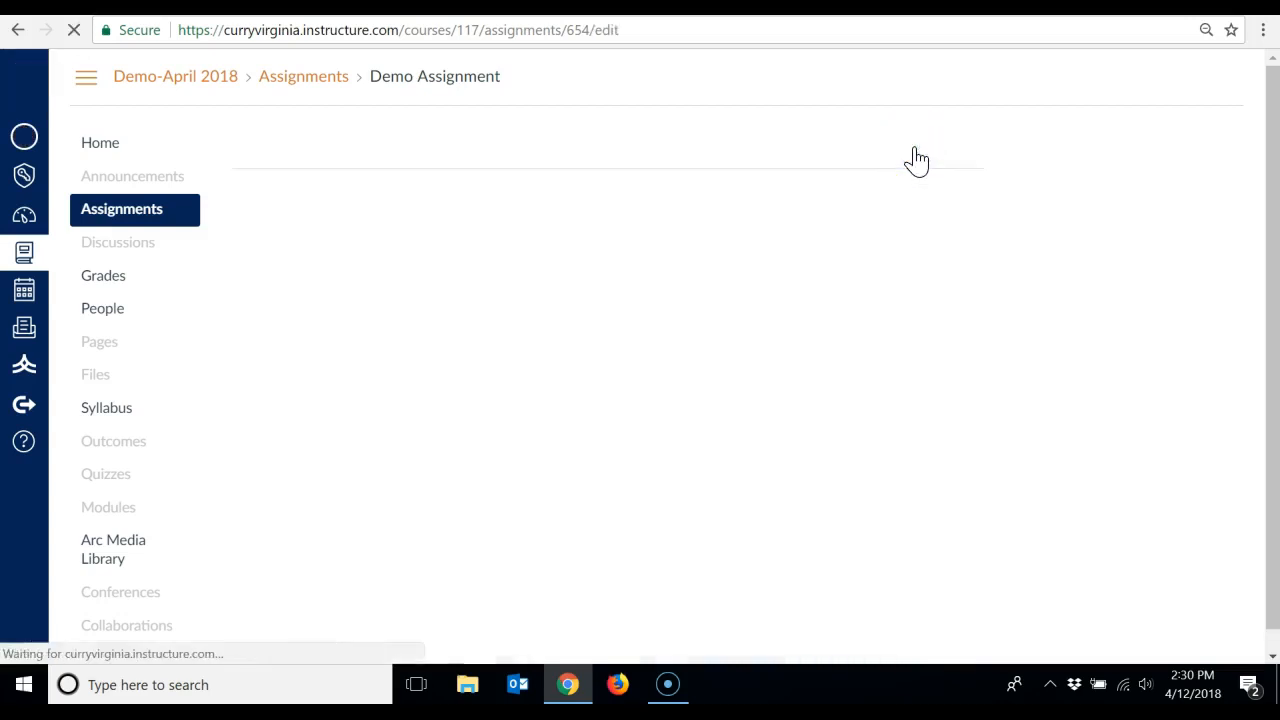